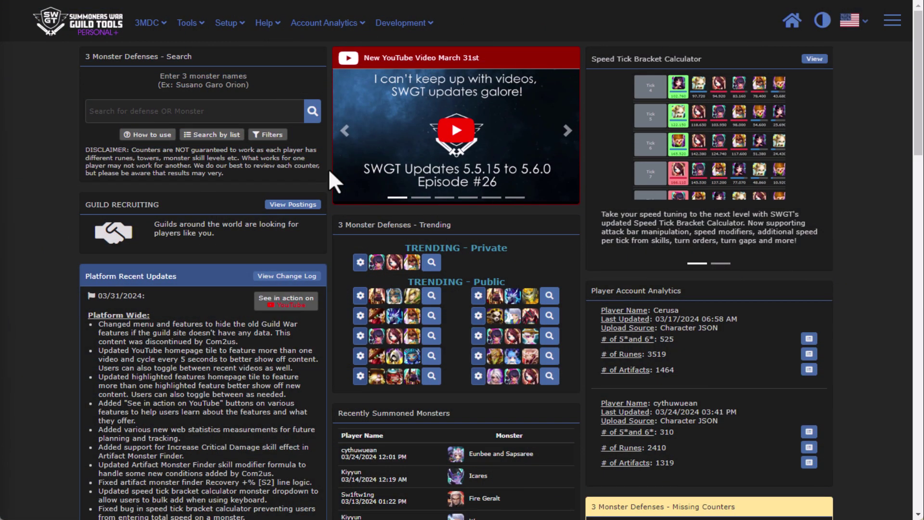
Open the World Guild Battle summary report and examine the season date choices offered for the number of battles.
click(892, 20)
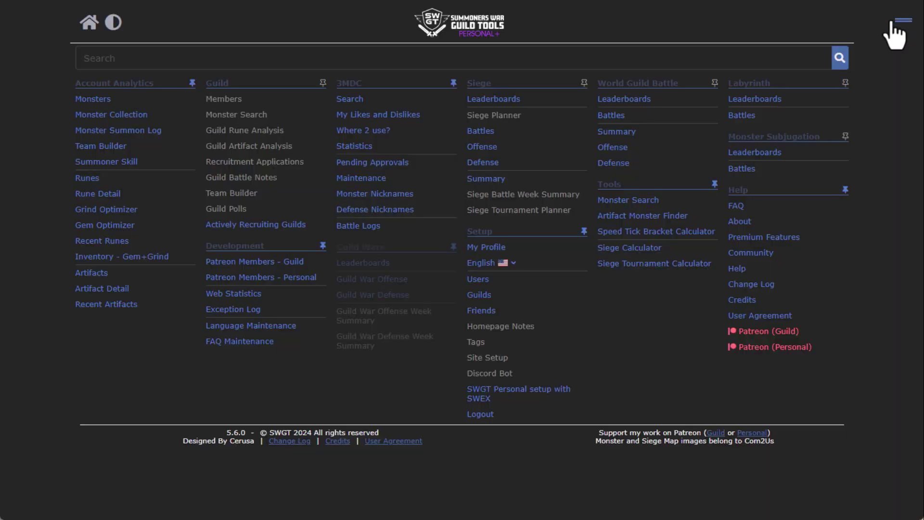
click(631, 132)
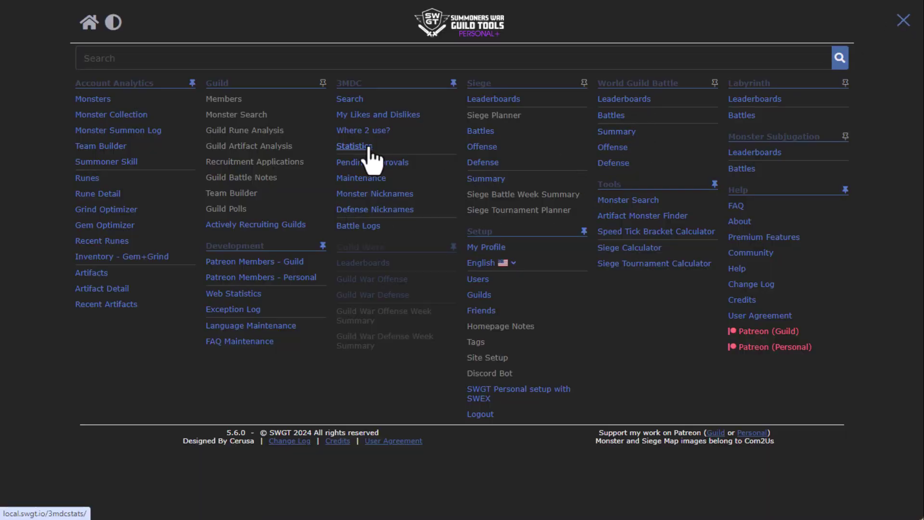
click(414, 127)
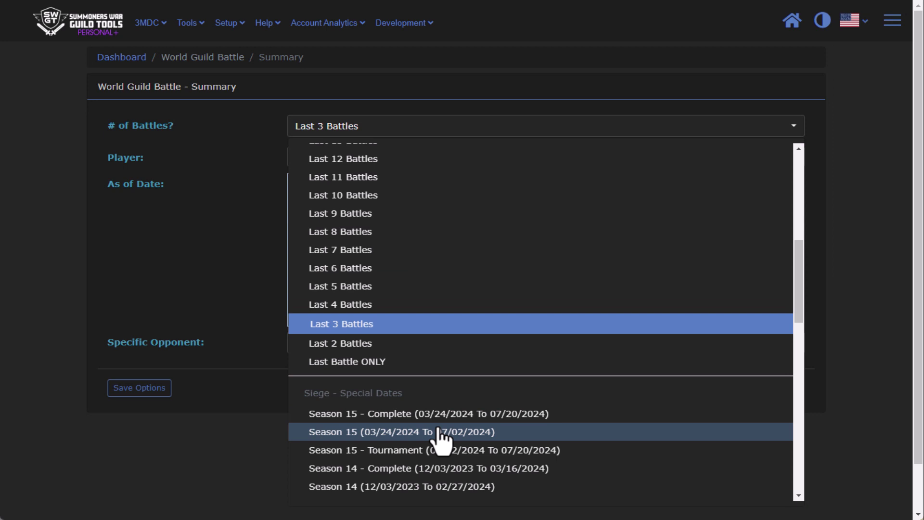
scroll(423, 424, down, 5)
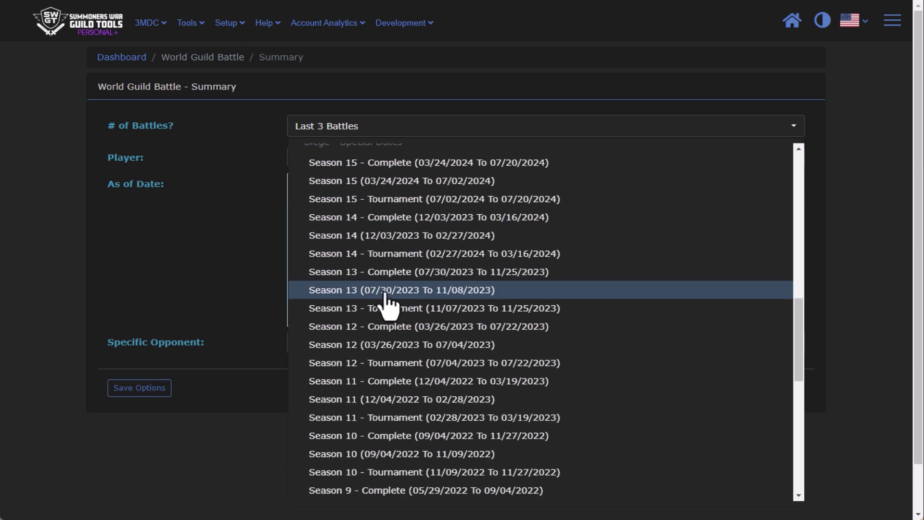
scroll(423, 295, up, 1)
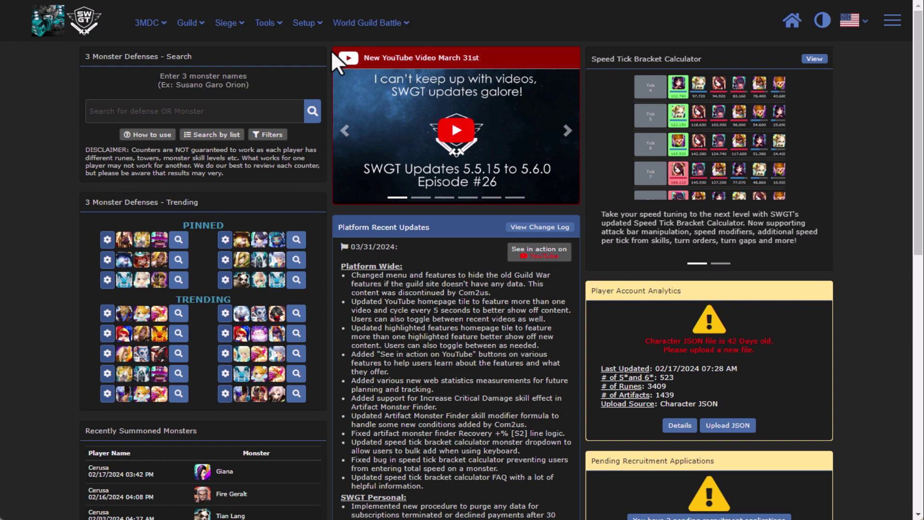
Open the World Guild Battle list on the guild site and view the details of the 09/06/2023 battle against ILLUMIN8.
click(367, 22)
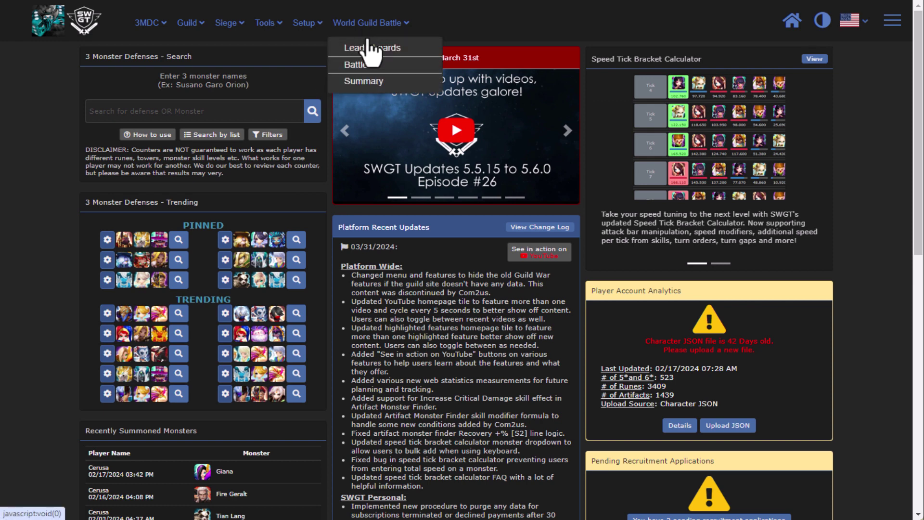
click(358, 65)
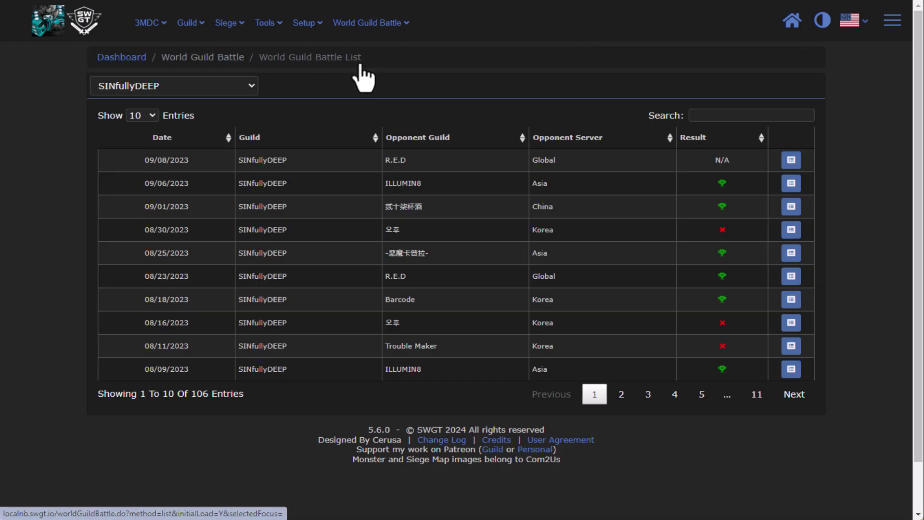
click(792, 181)
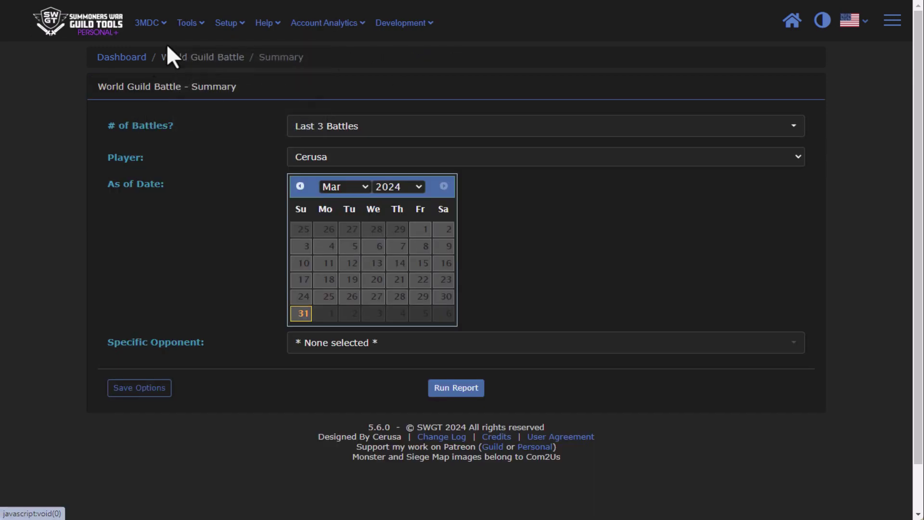
Open the Speed Tick Bracket Calculator.
click(188, 28)
click(233, 79)
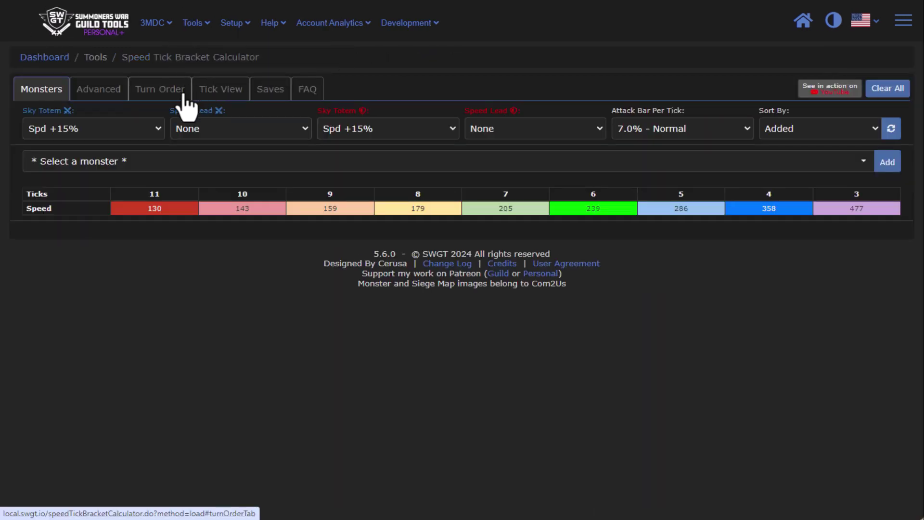
Add Aaliyah (Water Totemist) and Abellio (Water Druid) to the calculator, with Abellio assigned to the opposing team.
click(139, 167)
click(101, 236)
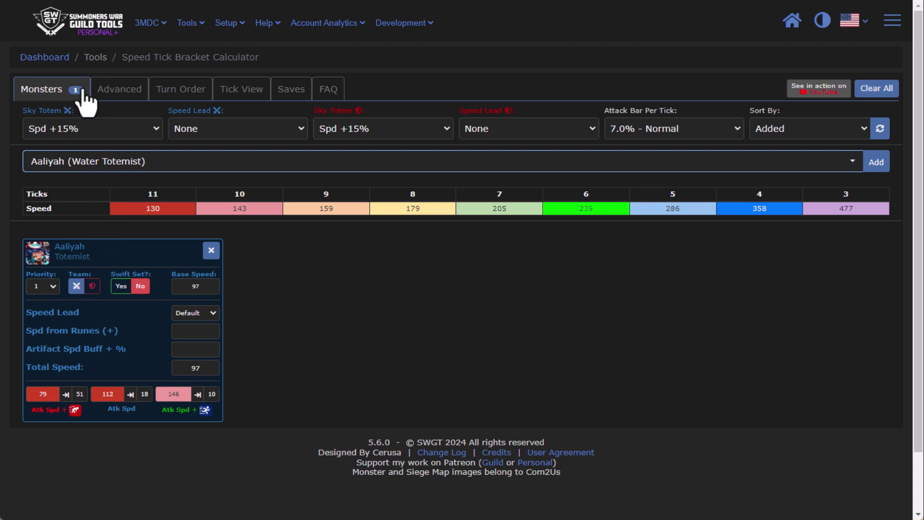
click(101, 168)
click(138, 251)
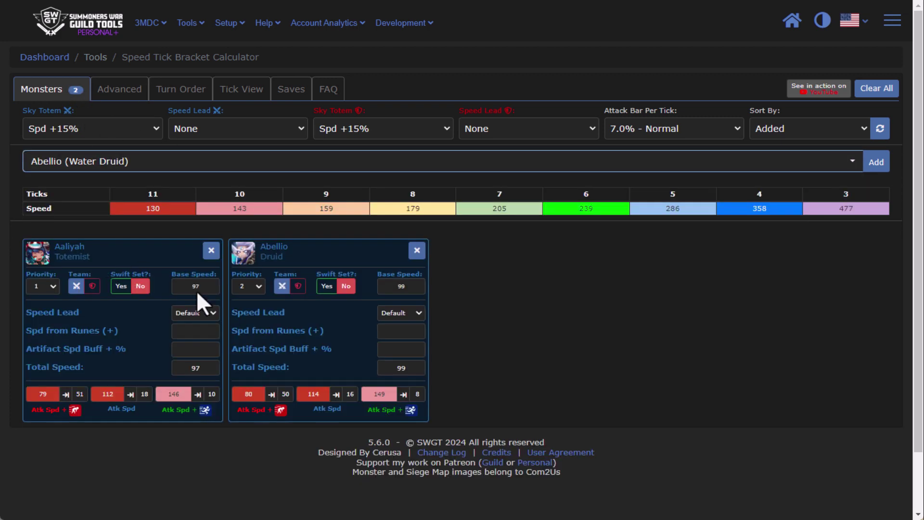
click(299, 286)
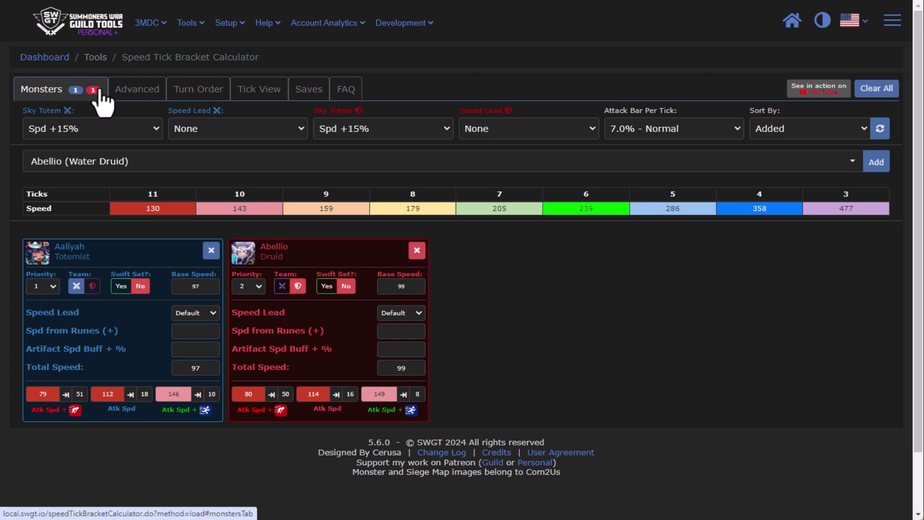
Set the attack bar per tick to 1.5% - RTA and clear the whole calculator to start fresh.
click(642, 128)
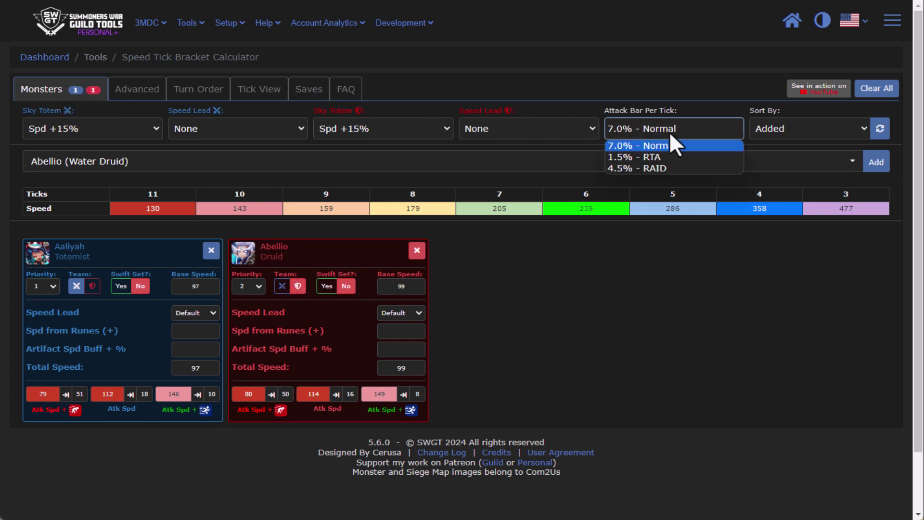
click(665, 157)
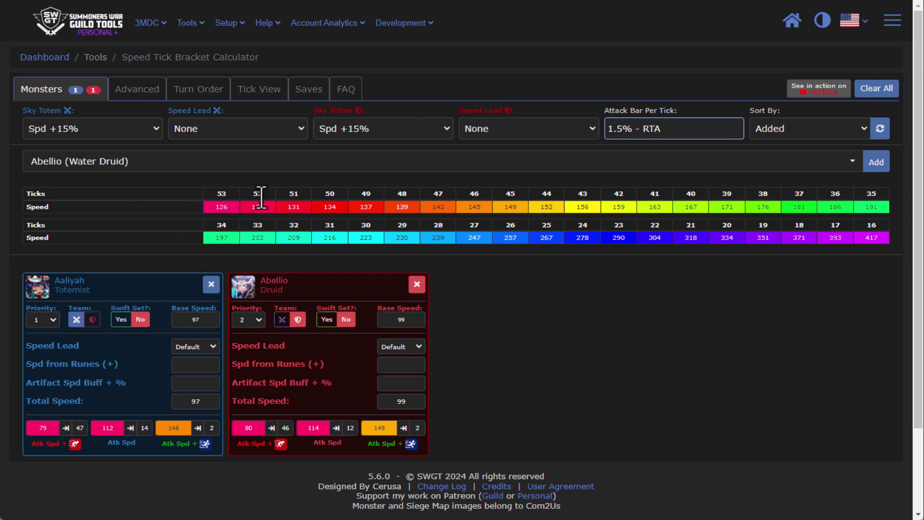
click(173, 216)
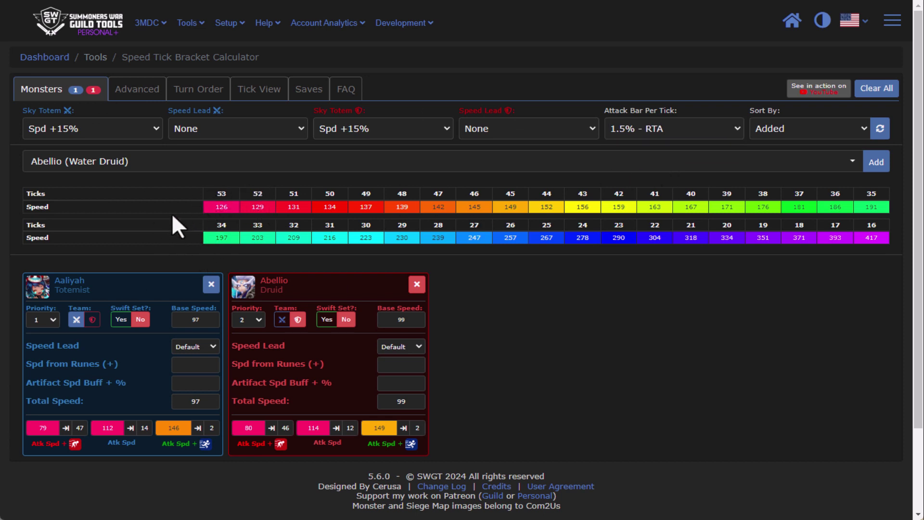
click(159, 163)
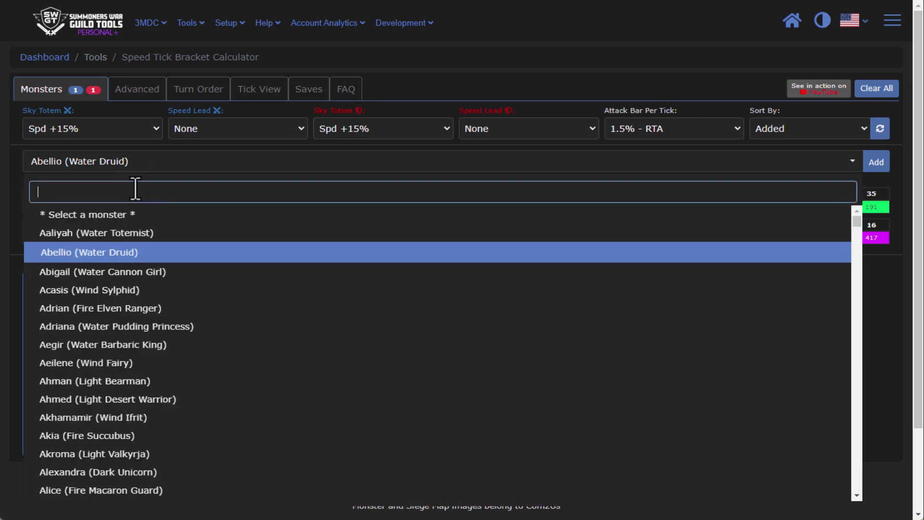
click(890, 281)
click(881, 91)
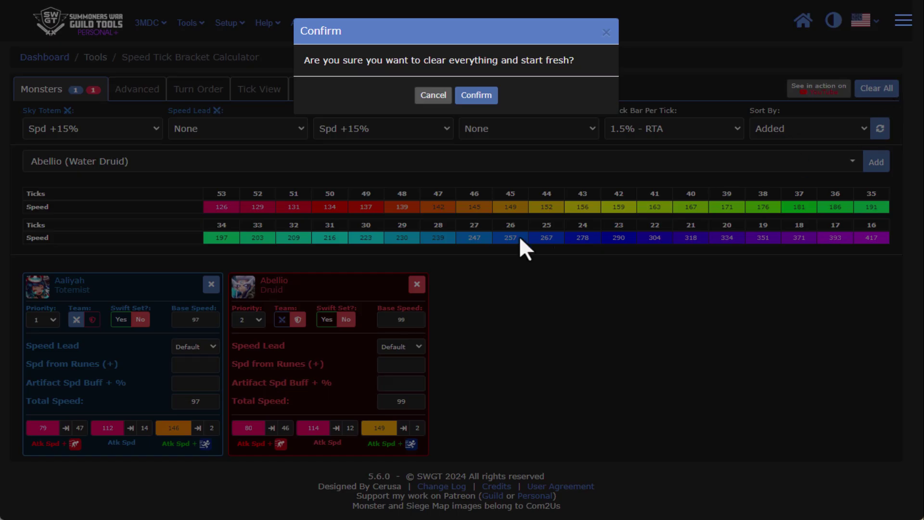
click(479, 95)
Search the monster list for "garo" and add Figaro (Light Joker) to the calculator.
click(116, 162)
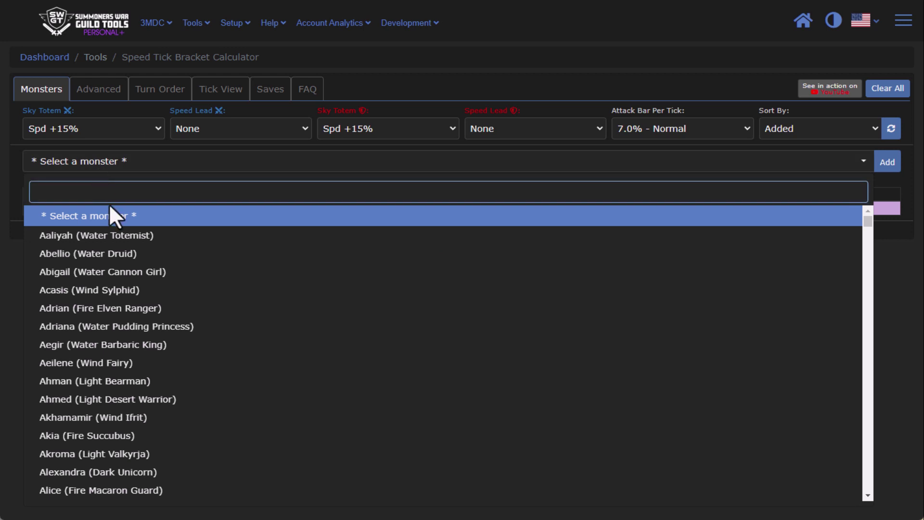
text(garo)
click(110, 207)
Add Garo (Fire Ninja) and Draco (Fire Brownie Magician) to the calculator.
click(115, 163)
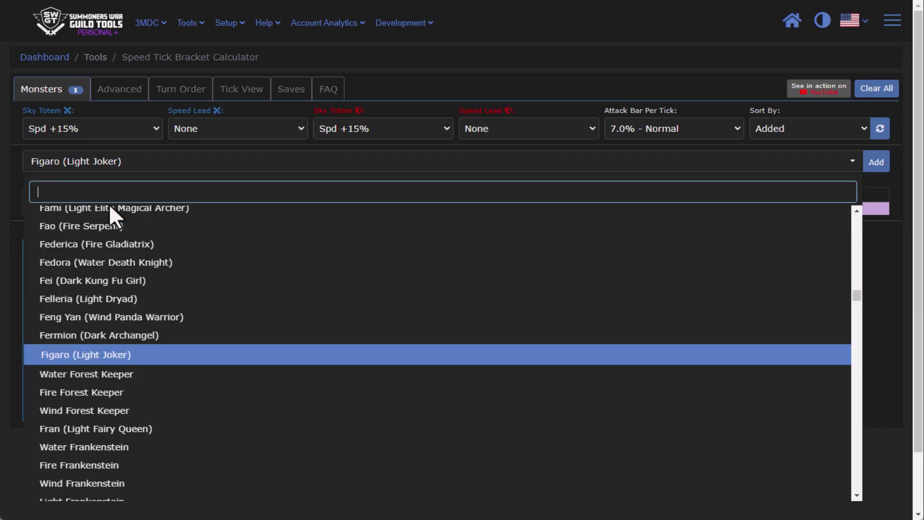
text(garo)
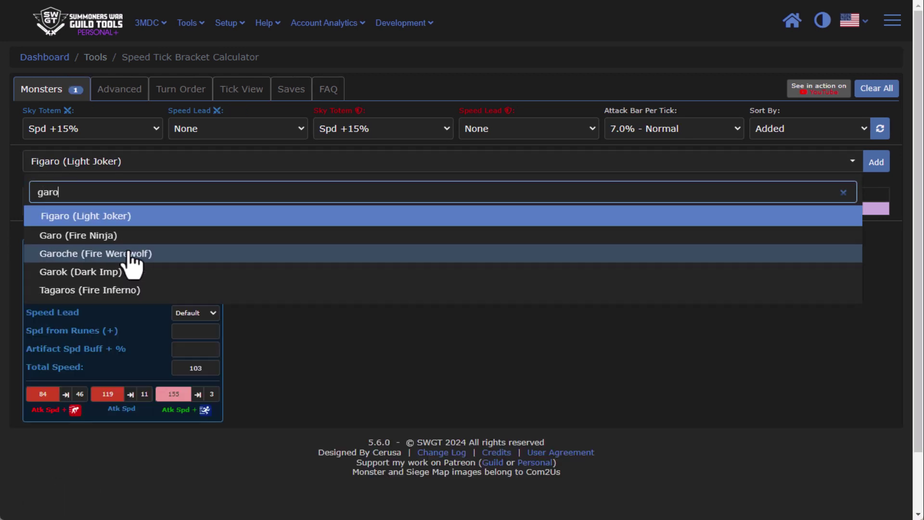
click(130, 235)
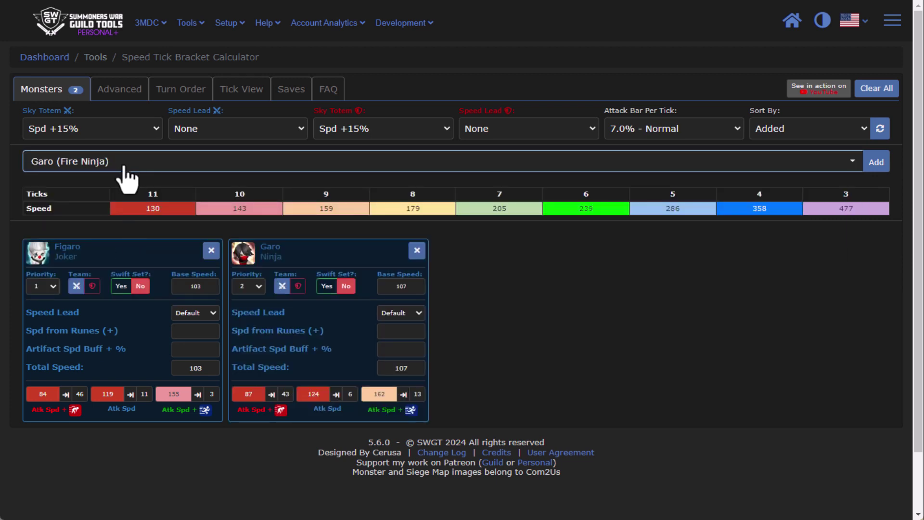
click(128, 168)
text(draco)
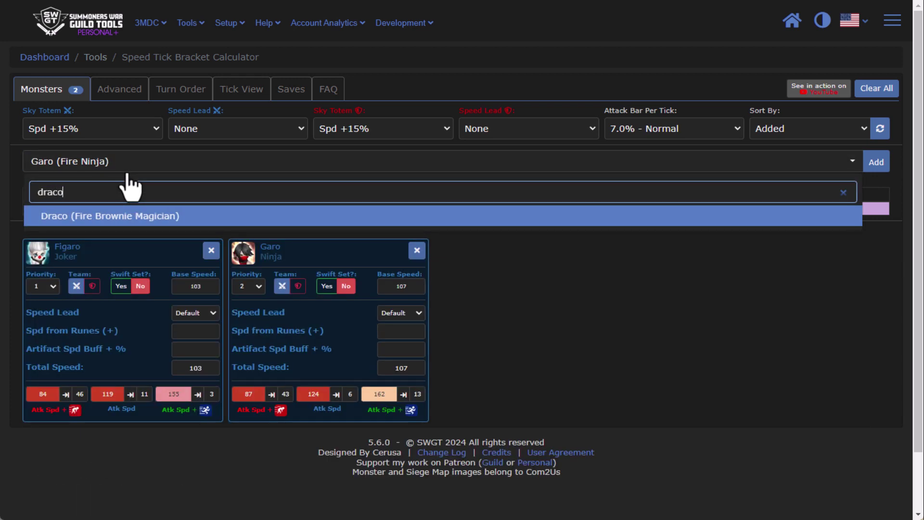
key(Return)
Search the monster list for "beth" and add Bethony (Dark Magical Archer) to the calculator.
click(127, 169)
text(beth)
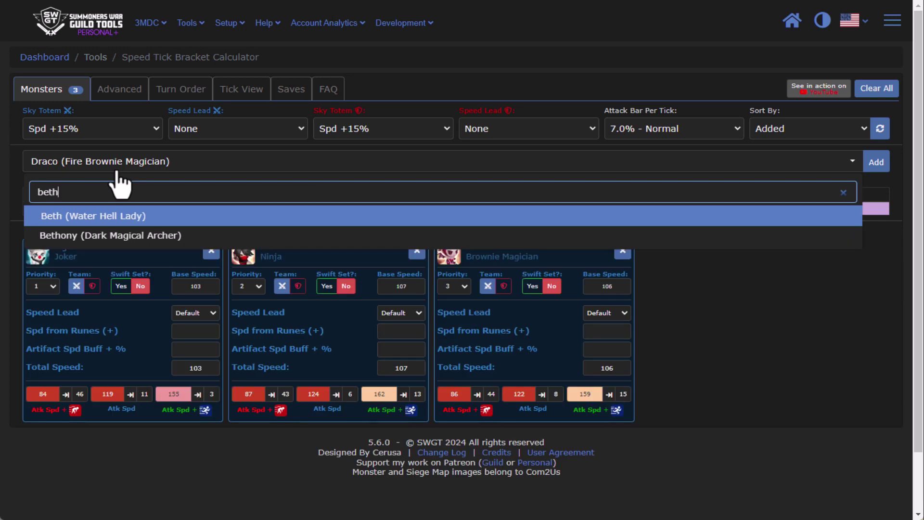
key(Down)
key(Return)
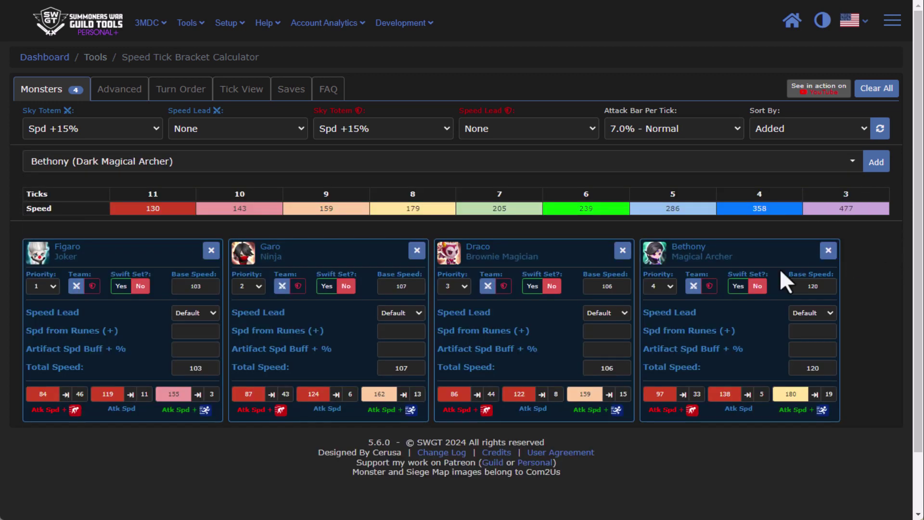
Remove Figaro from the calculator.
click(211, 251)
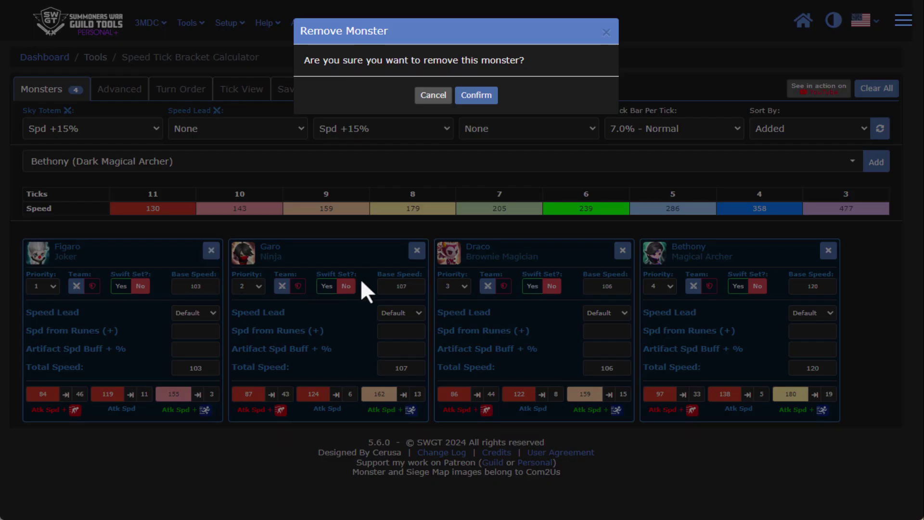
click(476, 96)
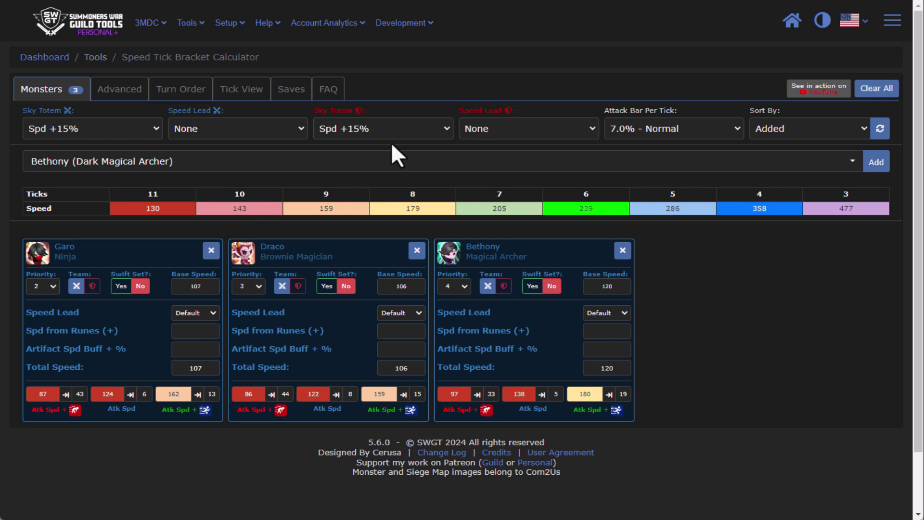
Set the blue team's speed lead to 30% and Bethony's individual speed lead to 0%.
click(285, 134)
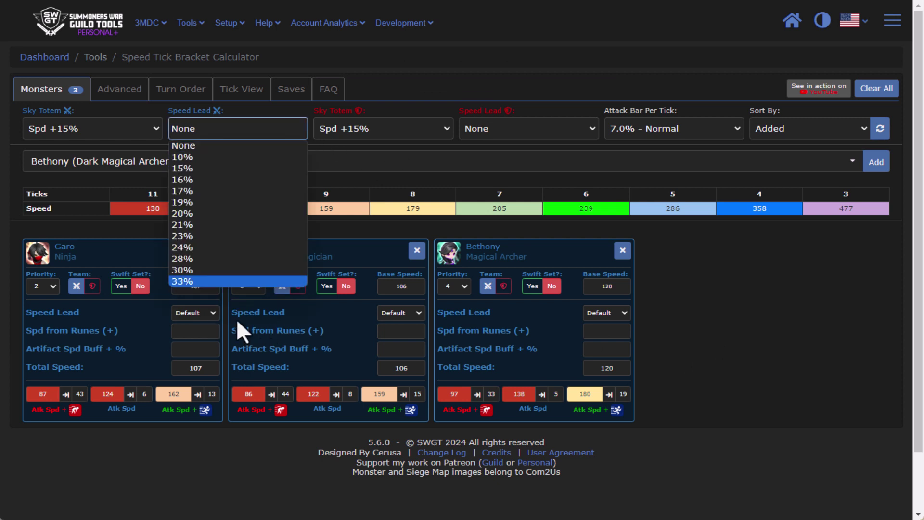
click(188, 270)
click(618, 313)
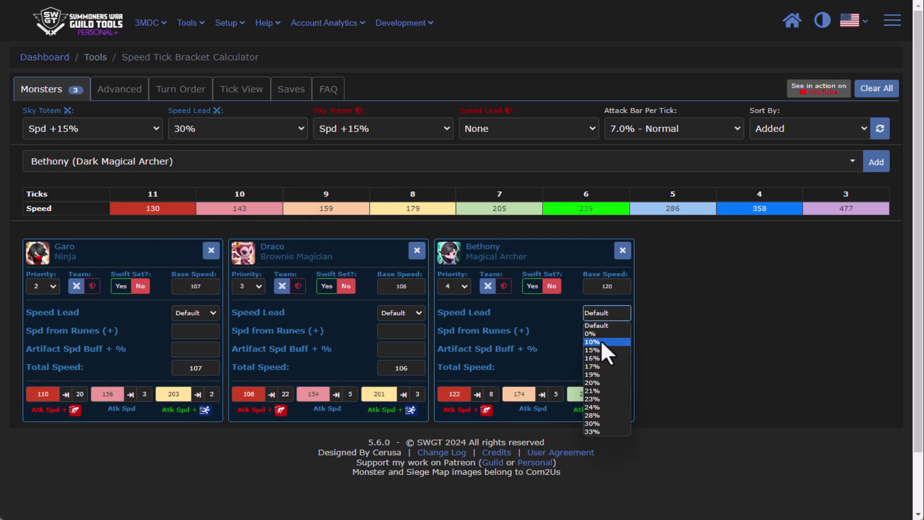
click(597, 335)
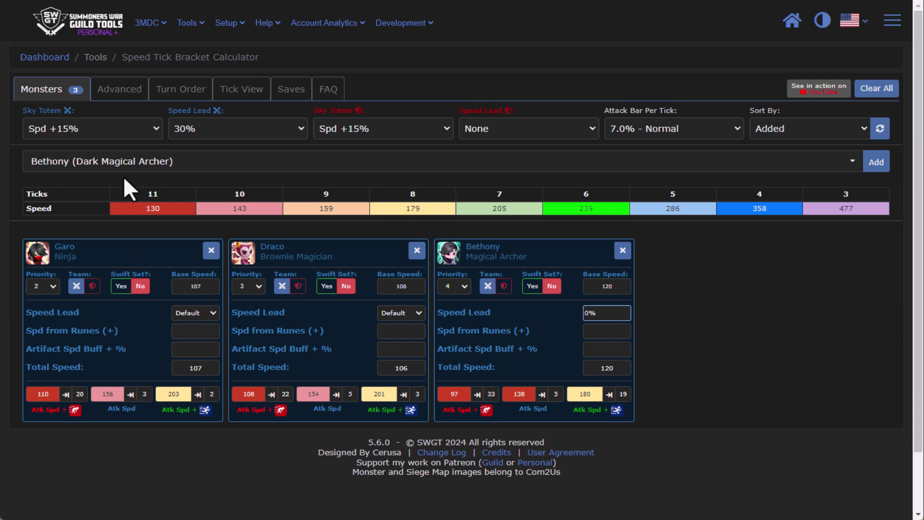
Add copies of Bethony (Dark Magical Archer) until the blue team has 15 monsters and the red team has one.
click(96, 169)
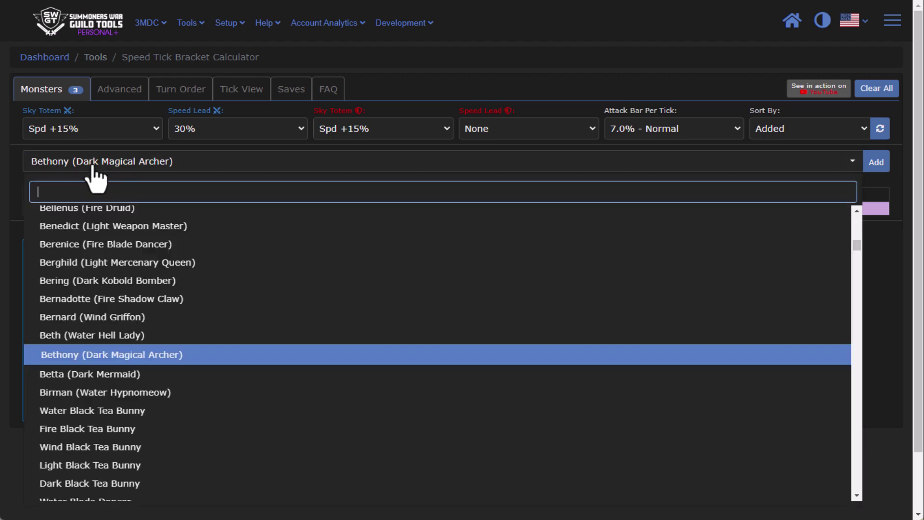
click(94, 171)
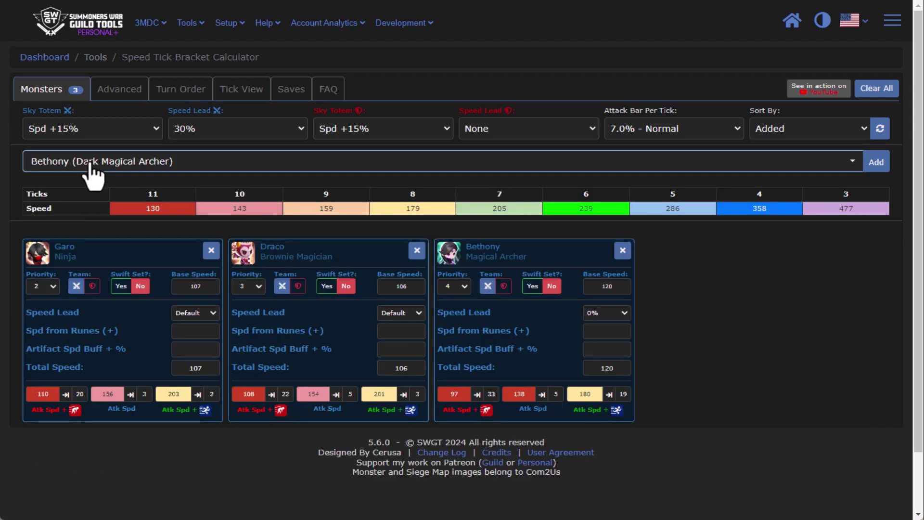
click(881, 166)
click(881, 166)
click(881, 166)
click(884, 166)
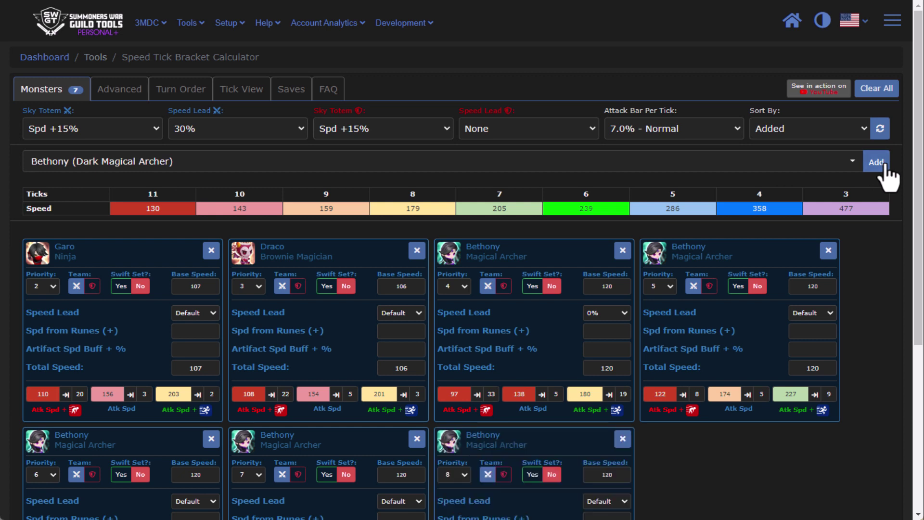
click(884, 166)
click(884, 166)
click(884, 166)
click(884, 166)
click(887, 165)
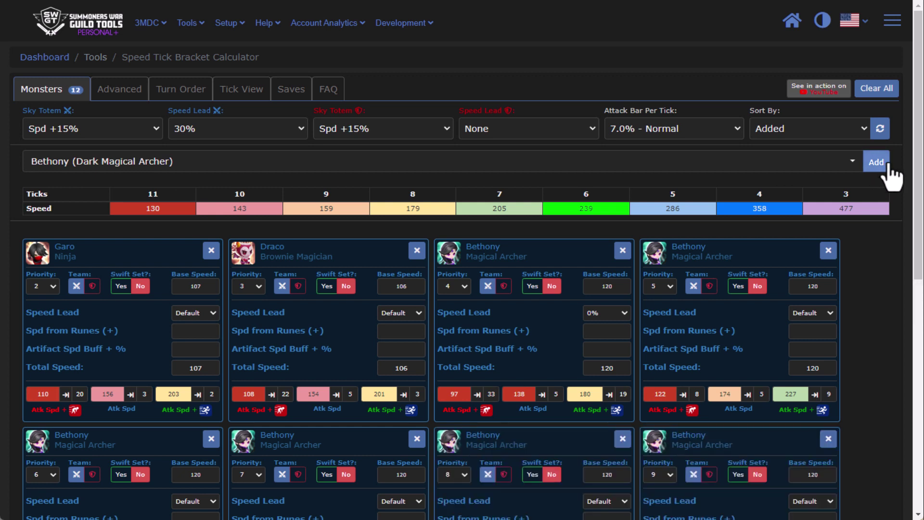
click(887, 165)
click(887, 165)
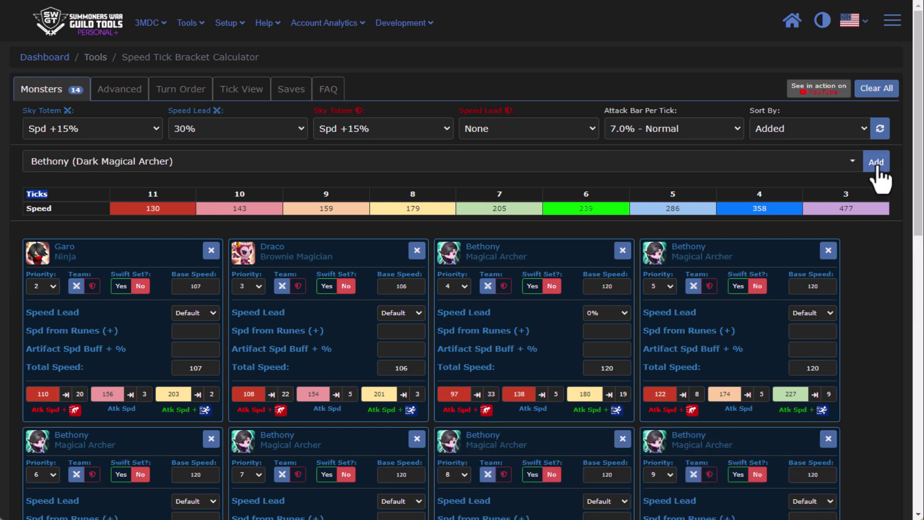
click(887, 166)
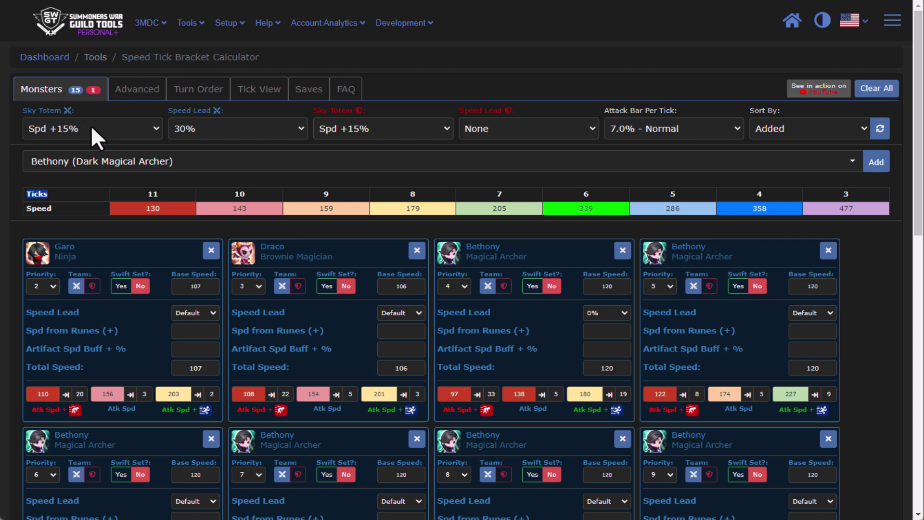
Look through the monster list down to the PVE Dungeons entries at its end, without choosing one.
scroll(255, 228, down, 3)
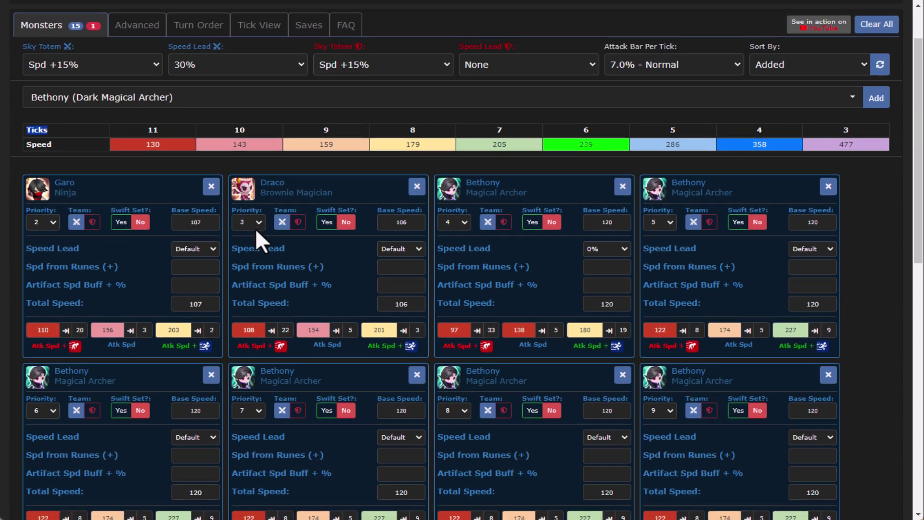
scroll(255, 228, up, 3)
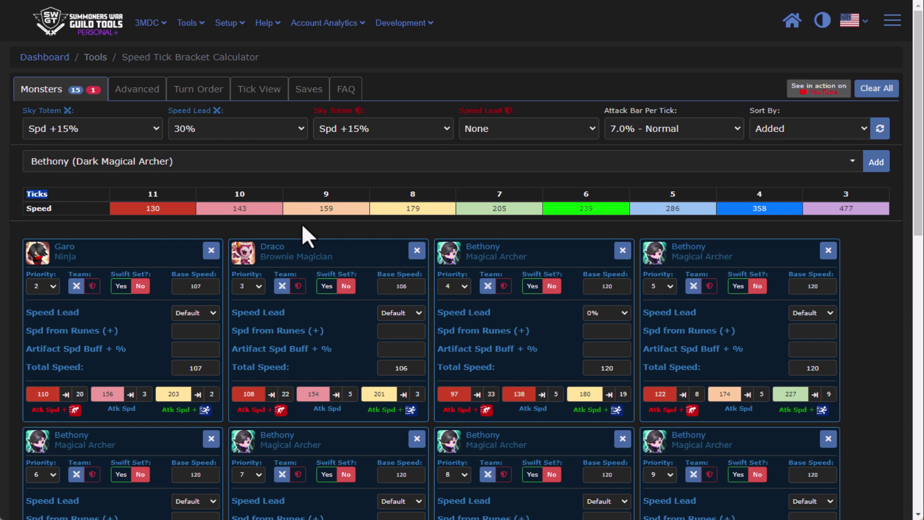
click(274, 168)
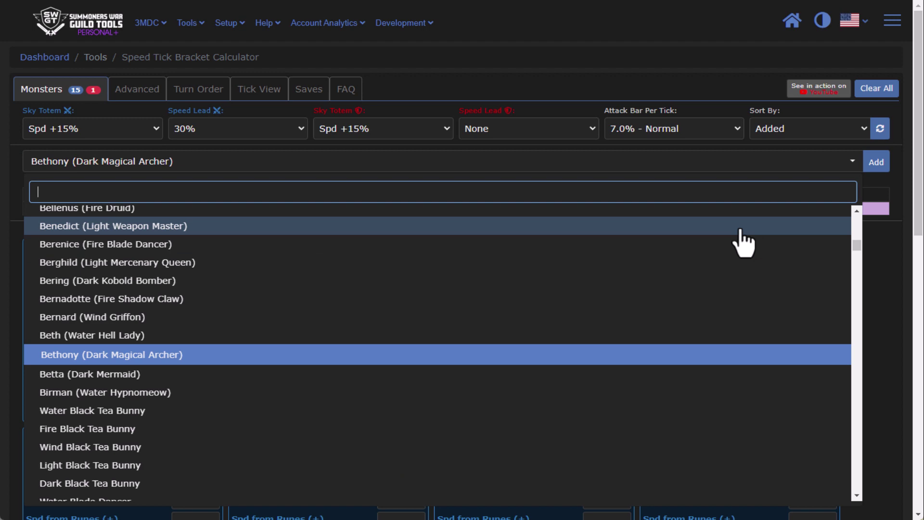
drag(856, 244, 860, 490)
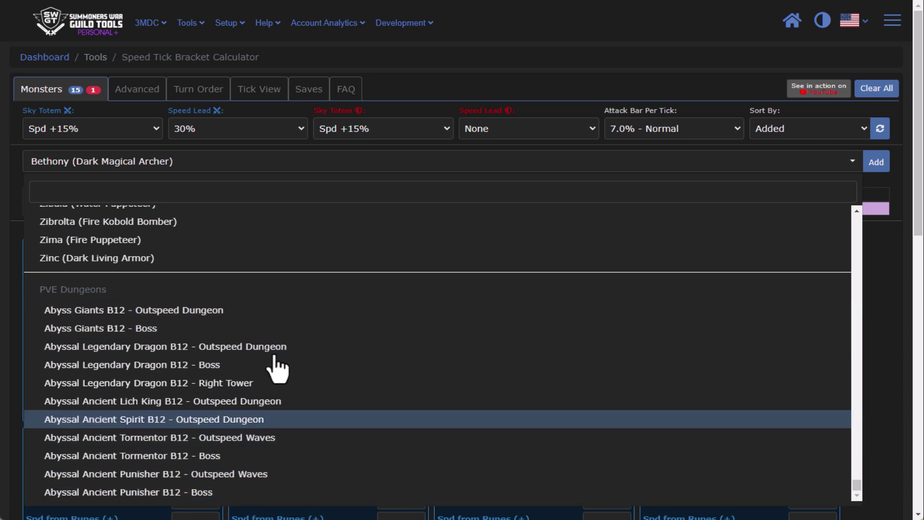
key(Escape)
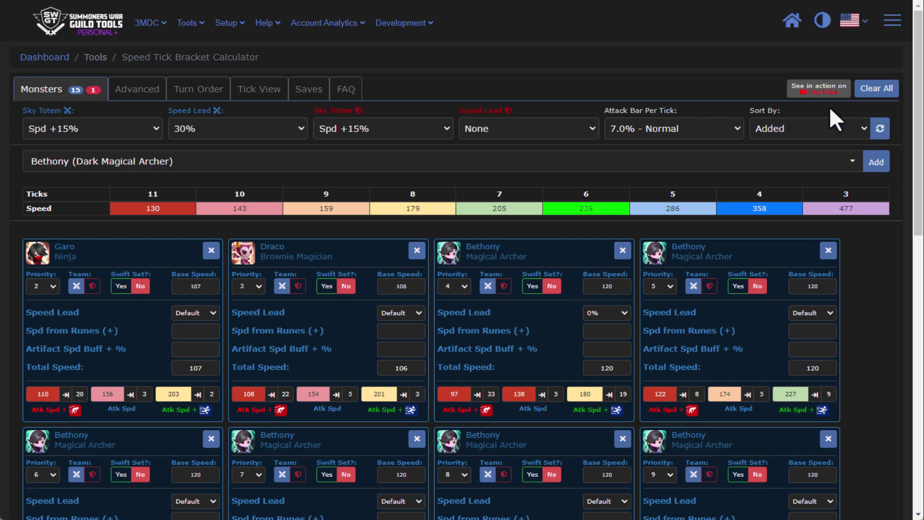
Clear all monsters and settings from the calculator, and add Aaliyah (Water Totemist).
click(876, 88)
click(476, 94)
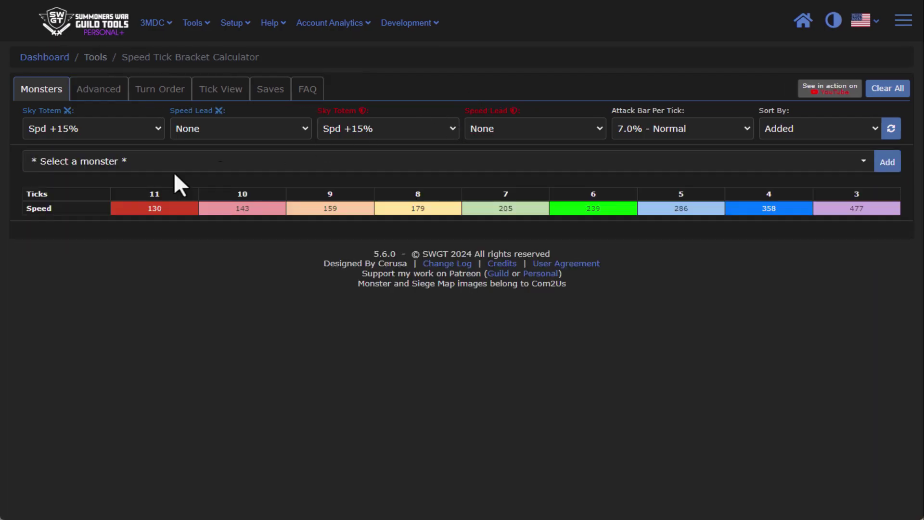
click(124, 169)
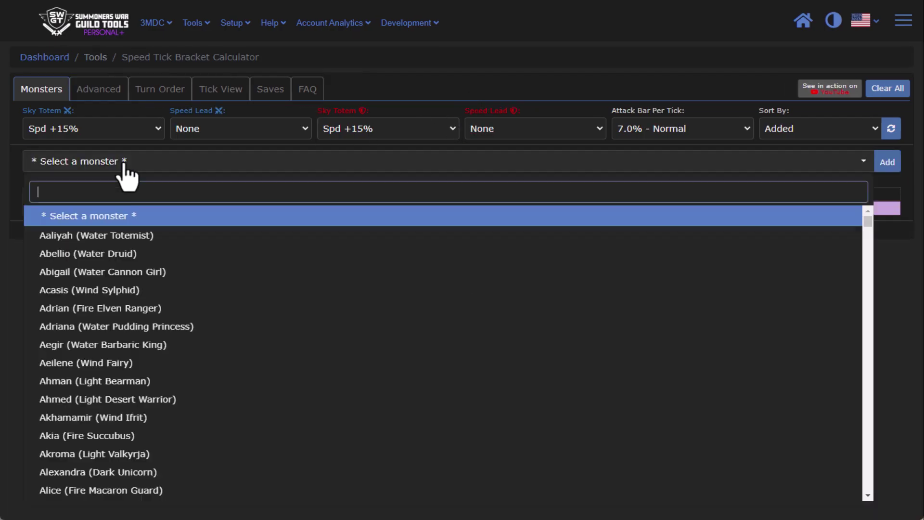
click(68, 237)
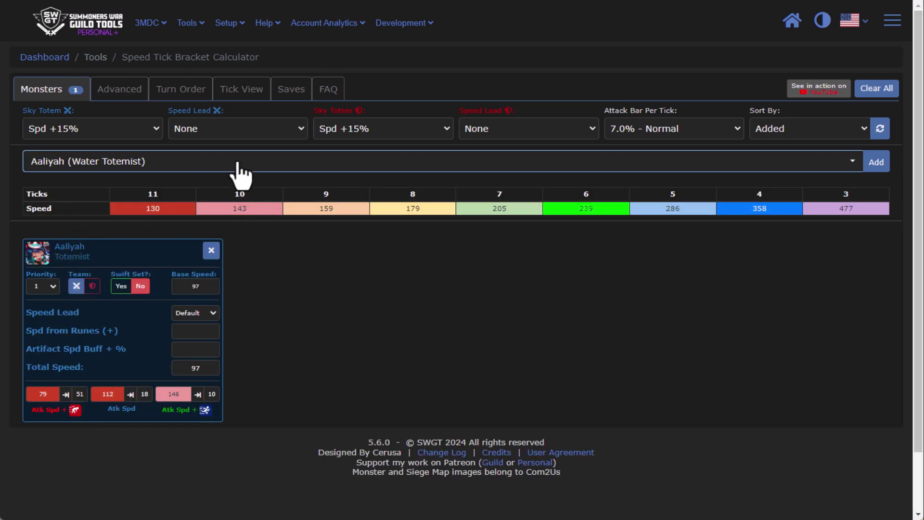
Search the monster list for "garo" and "draco", adding Garo (Fire Ninja) and Draco (Fire Brownie Magician).
click(290, 166)
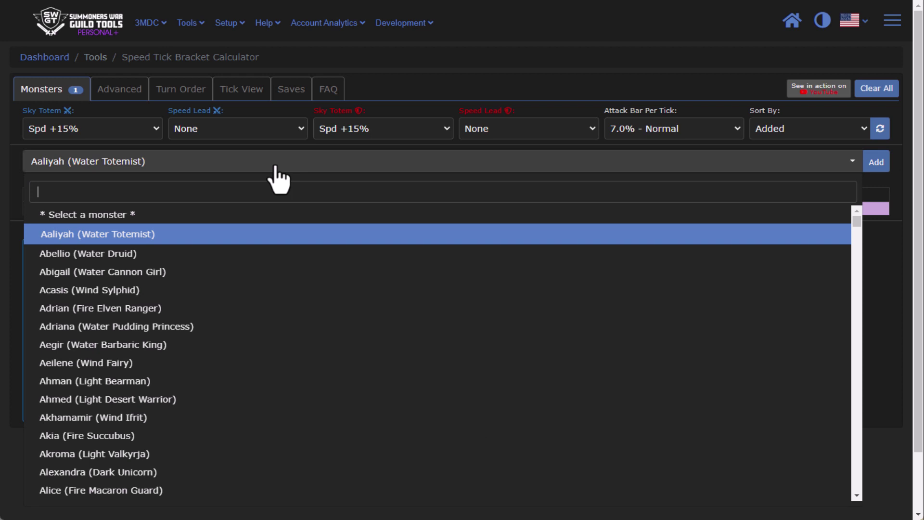
text(garo)
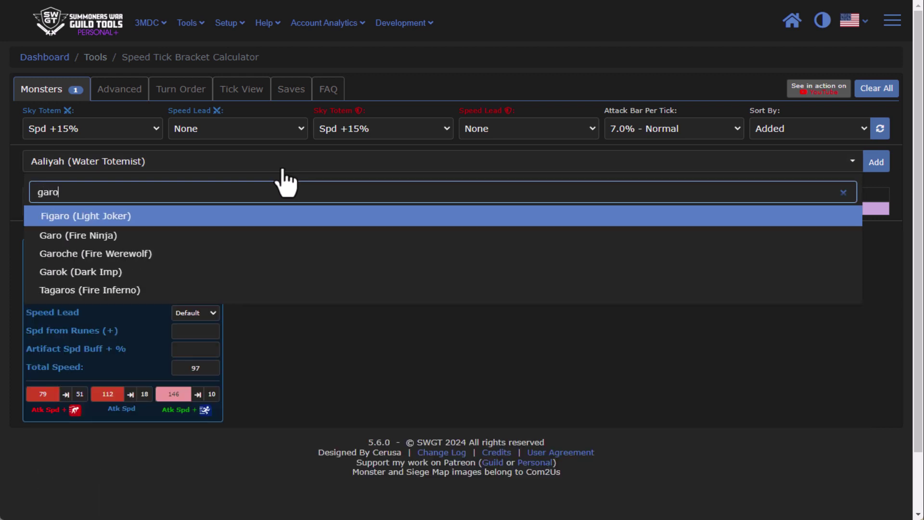
click(120, 235)
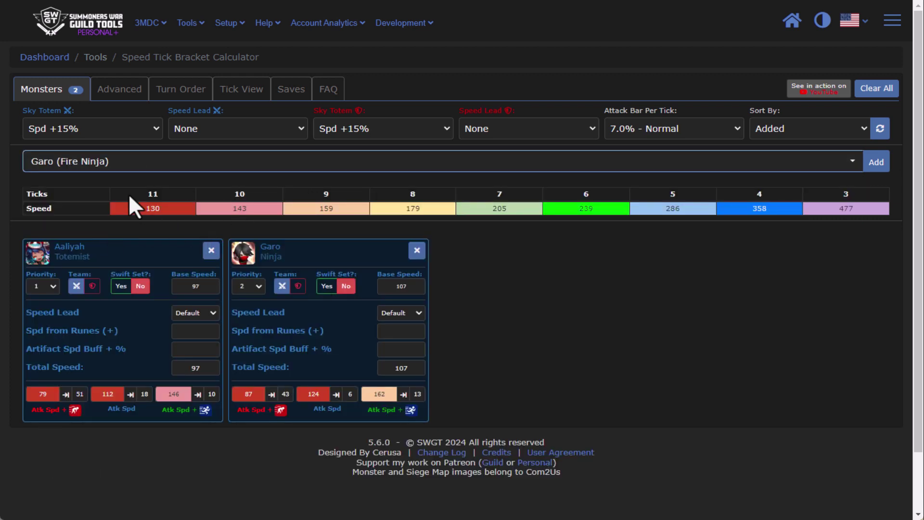
click(221, 175)
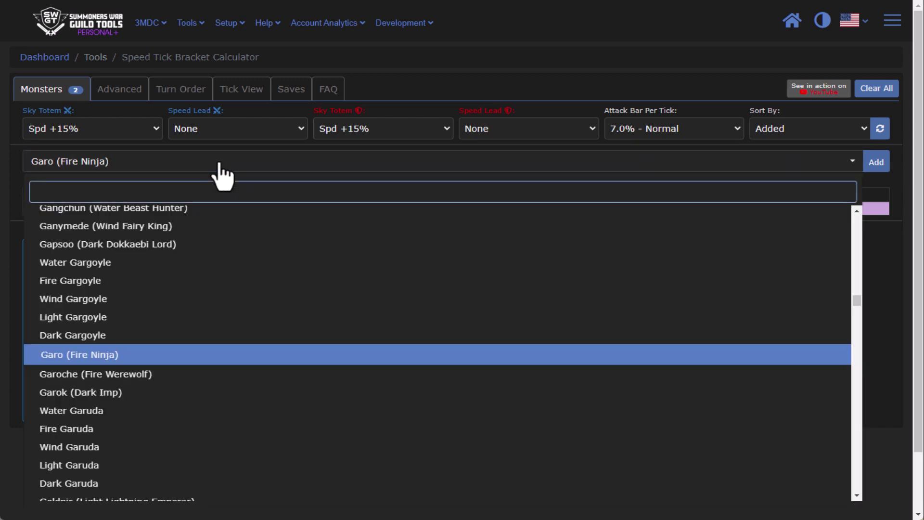
text(draco)
key(Return)
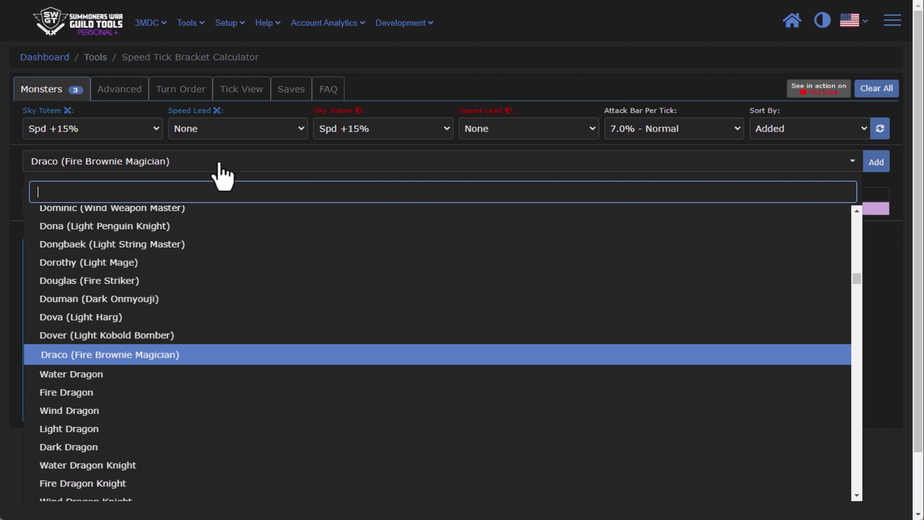
Find Bethony (Dark Magical Archer) in the monster list with the search "beth" and add her as the fourth monster.
text(bath)
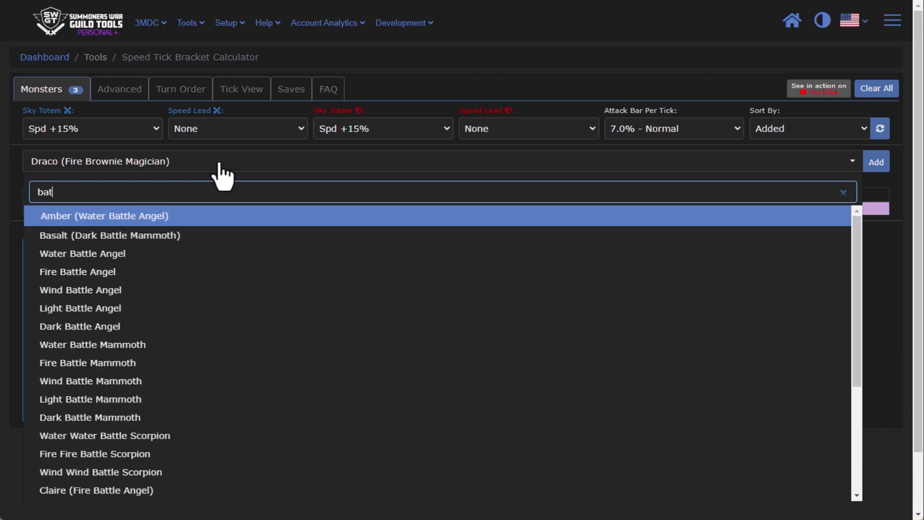
key(BackSpace)
key(BackSpace)
key(BackSpace)
text(eth)
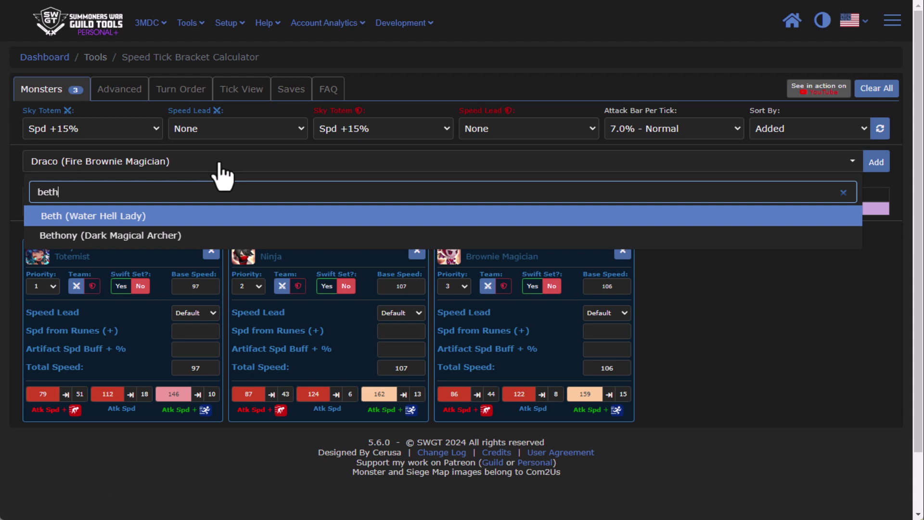
key(Down)
key(Return)
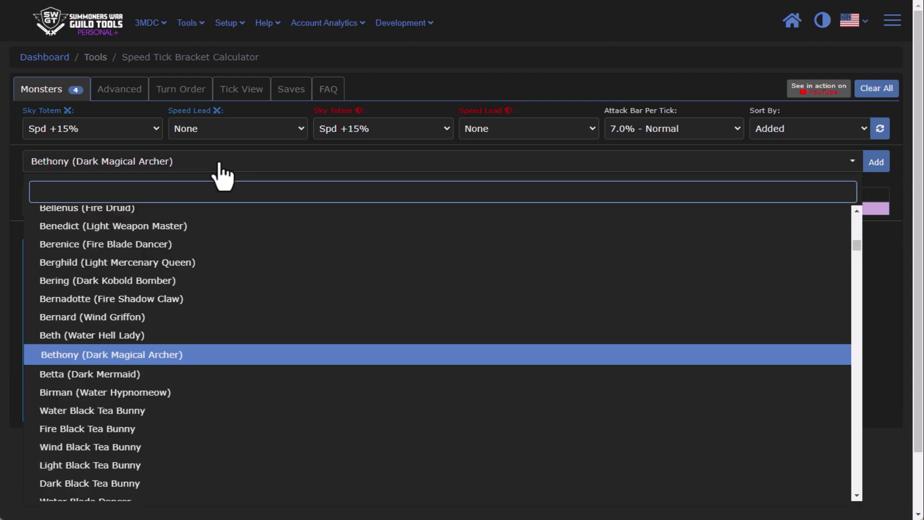
key(Escape)
Set Aaliyah's total speed to 210, and try an extreme value of 210000.
click(215, 367)
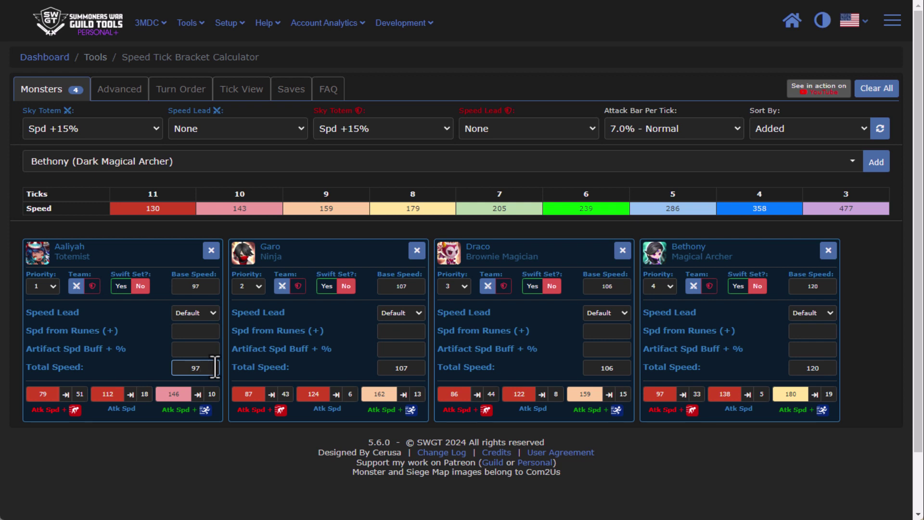
double_click(215, 367)
text(210)
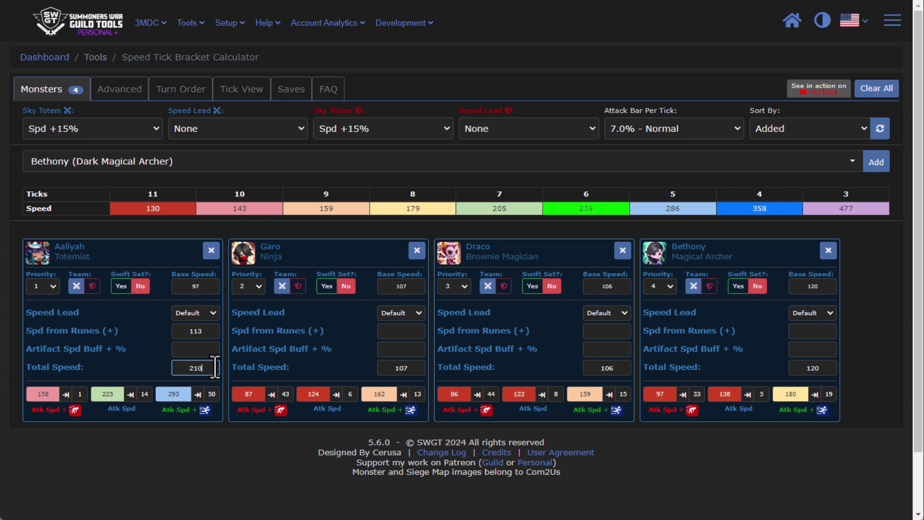
text(000)
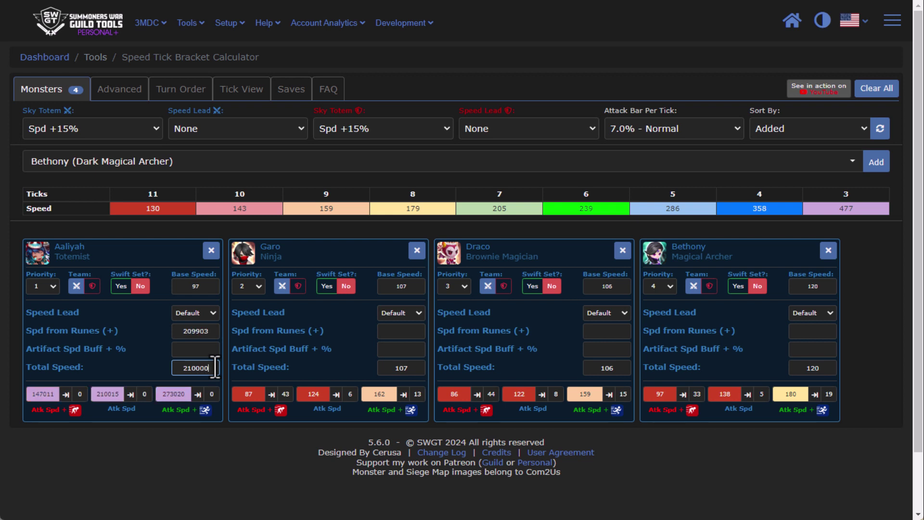
Replace Aaliyah's total speed with 210 and adjust it in single-point increments to 209.
key(ctrl+a)
key(BackSpace)
text(210)
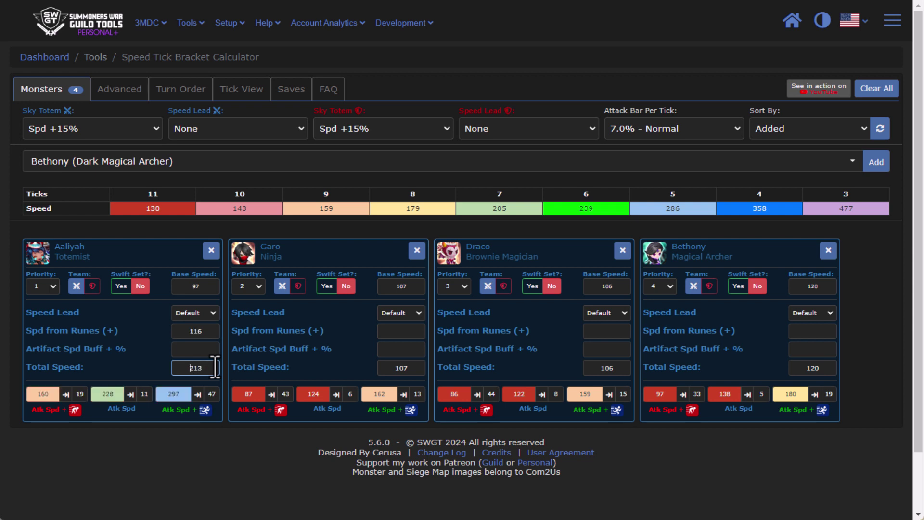
key(Down)
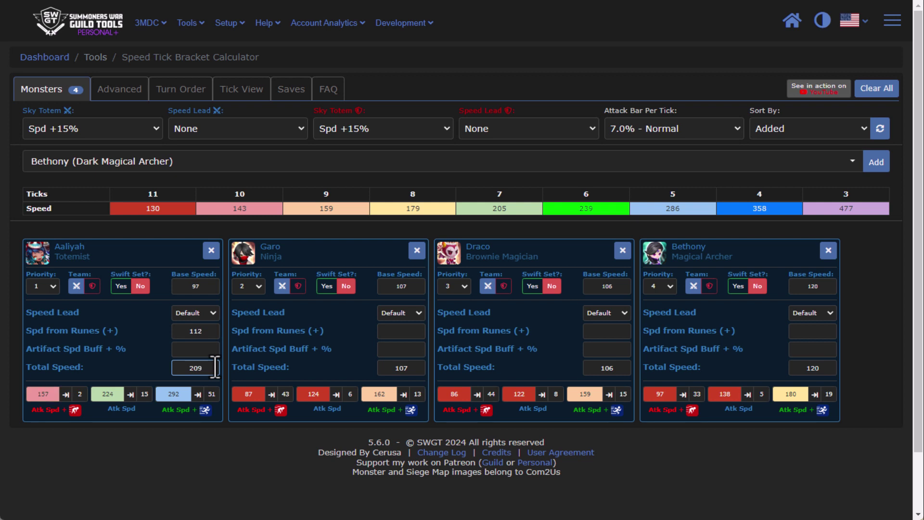
Adjust Aaliyah's speed from runes point by point, up to 116 and back down to 111.
click(211, 334)
key(Up)
key(Up)
key(Up)
key(Up)
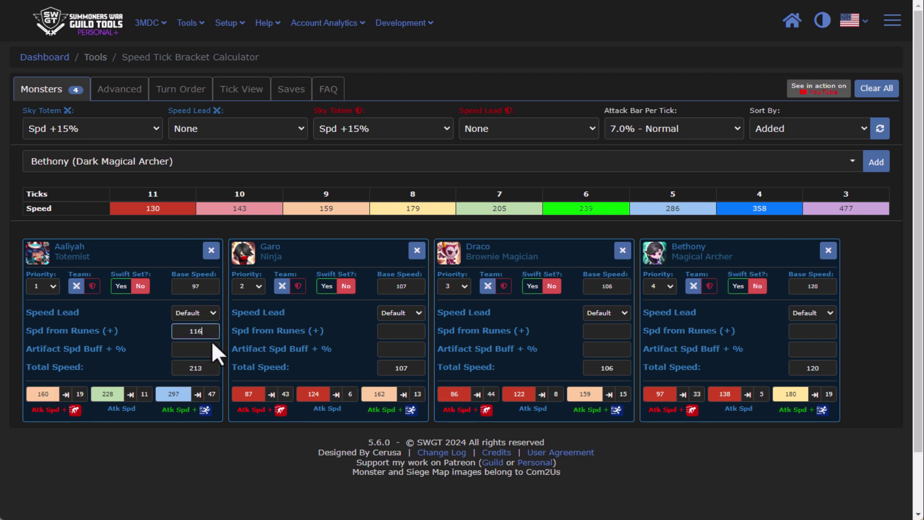
key(Down)
key(Down)
key(Down)
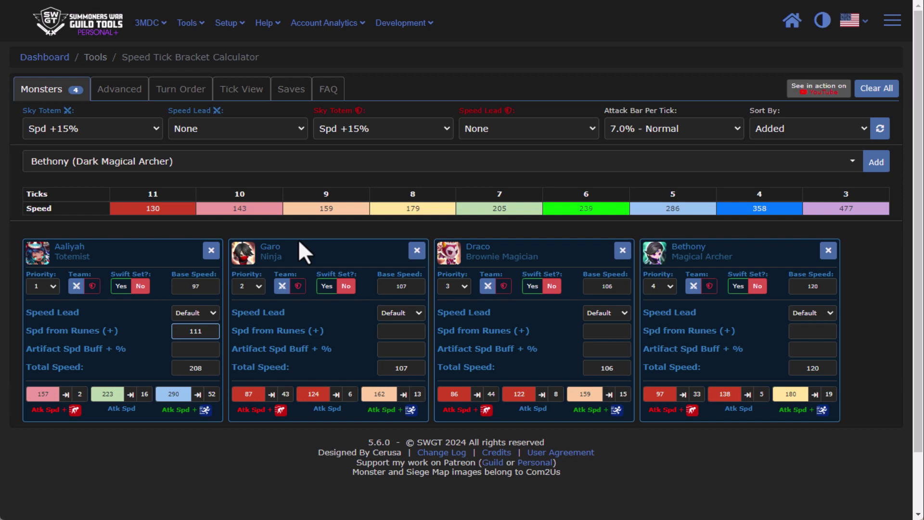
Read through the calculator's FAQ, including the Monsters Tab, Special Cases, PVE Content and Tips & Tricks sections.
click(329, 89)
scroll(295, 211, down, 4)
scroll(268, 212, down, 3)
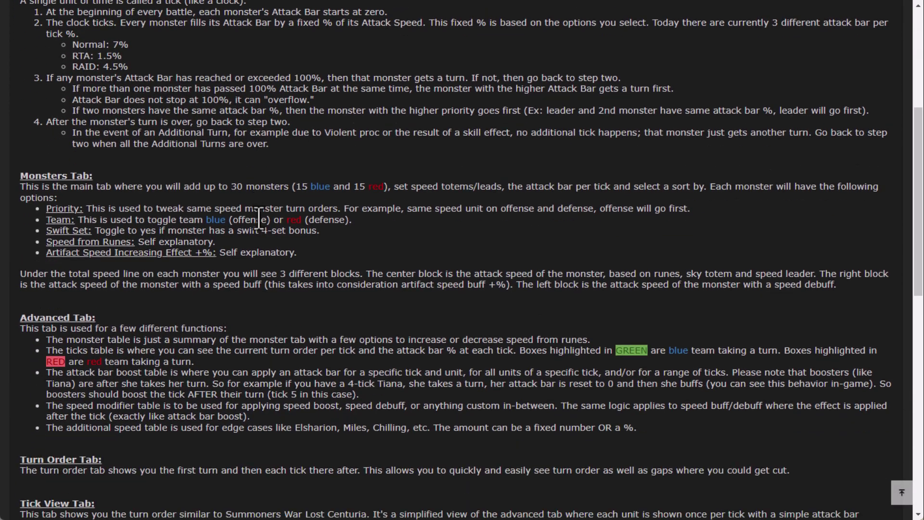
scroll(275, 220, down, 10)
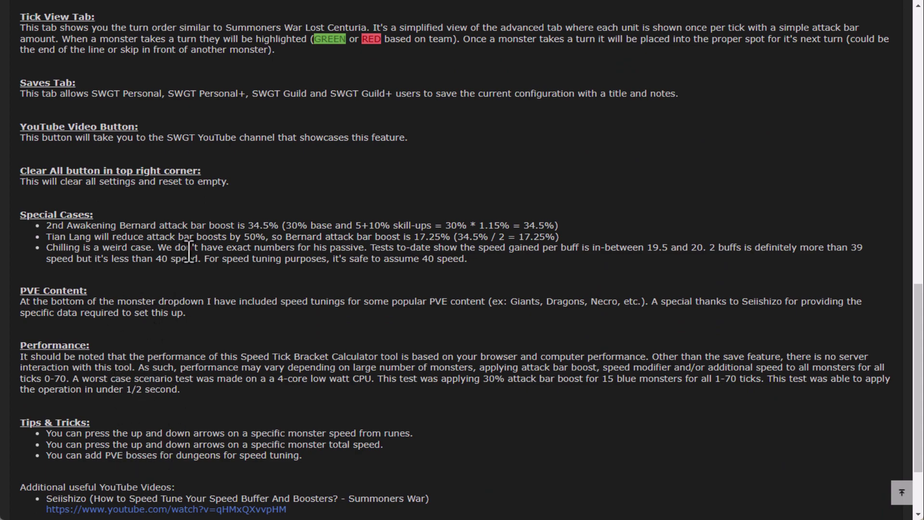
scroll(186, 251, up, 3)
scroll(181, 310, up, 8)
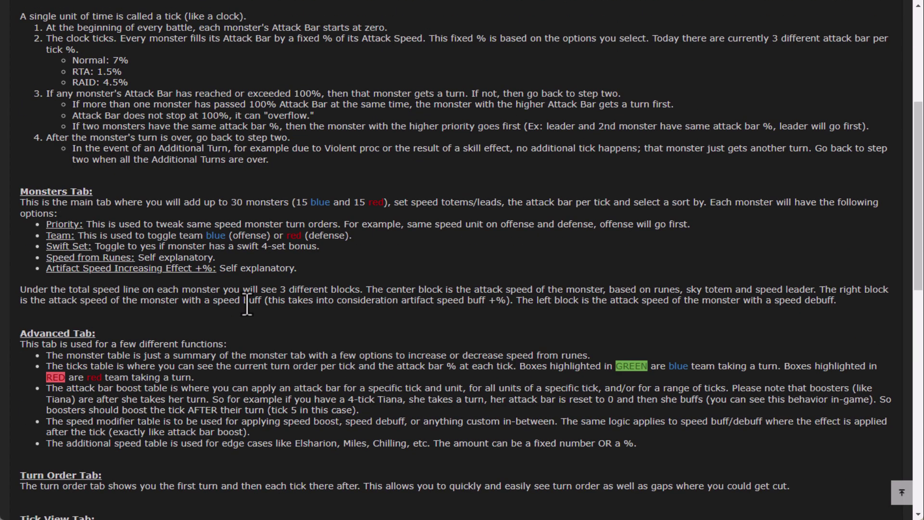
scroll(247, 304, up, 5)
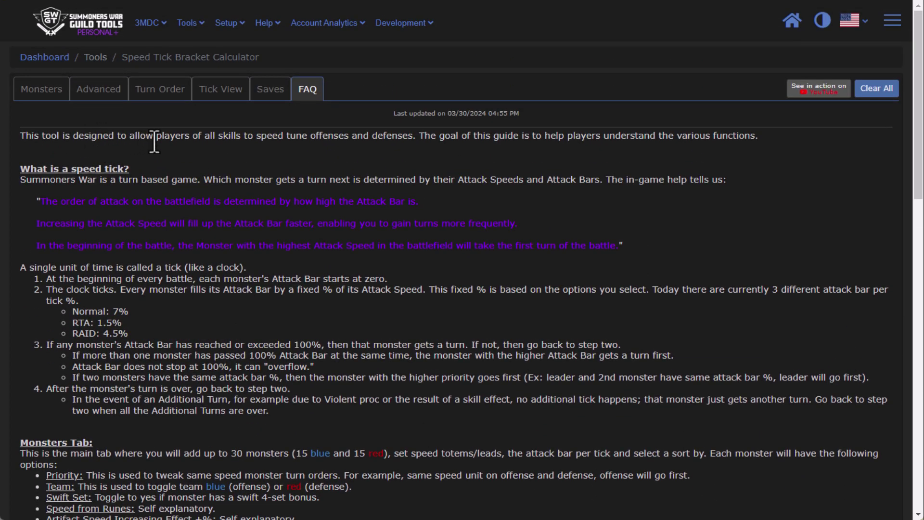
Switch to the guild's World Guild Battle summary and view the full site menu, including its version footer.
click(325, 23)
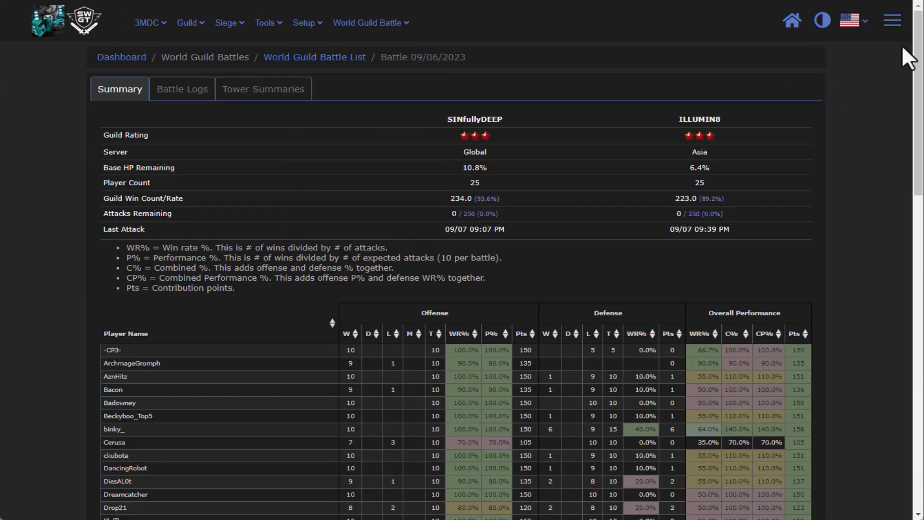
click(896, 22)
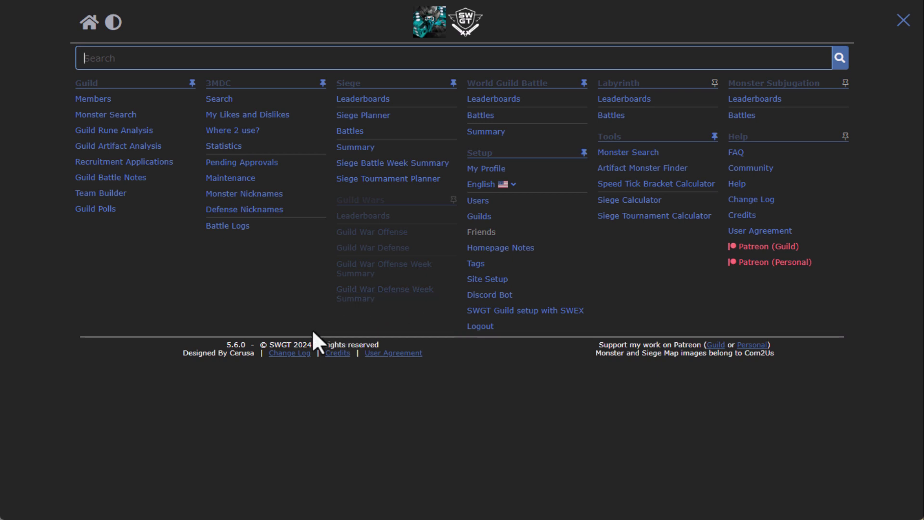
key(Escape)
Open the platform's About page from the personal site and examine the tier comparison table by feature.
mouse_move(264, 24)
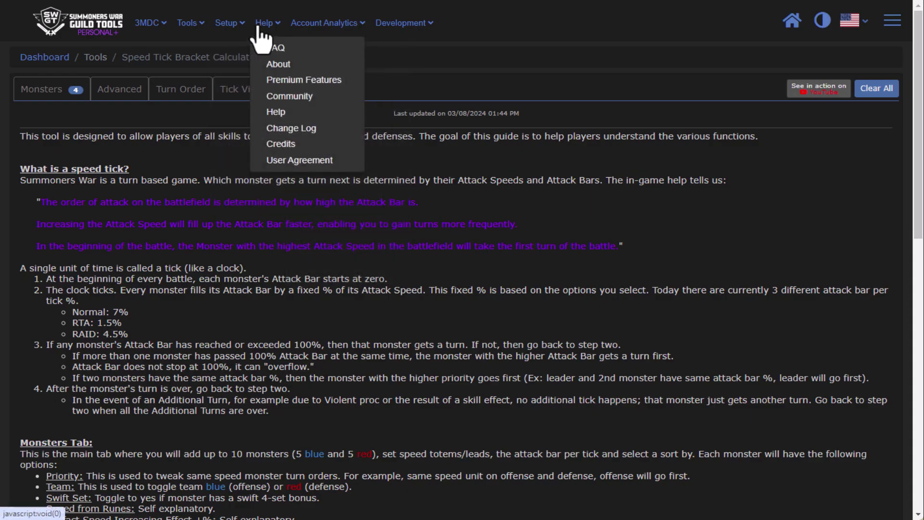
click(274, 65)
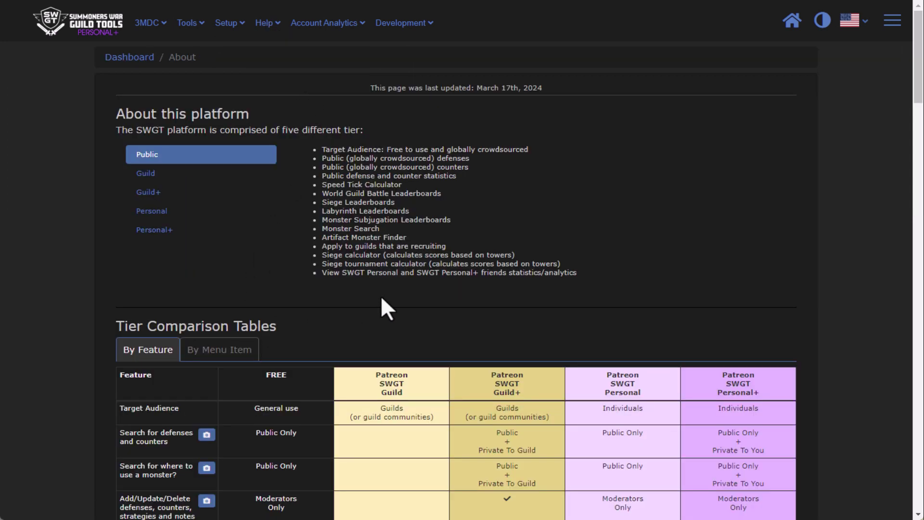
scroll(380, 296, down, 4)
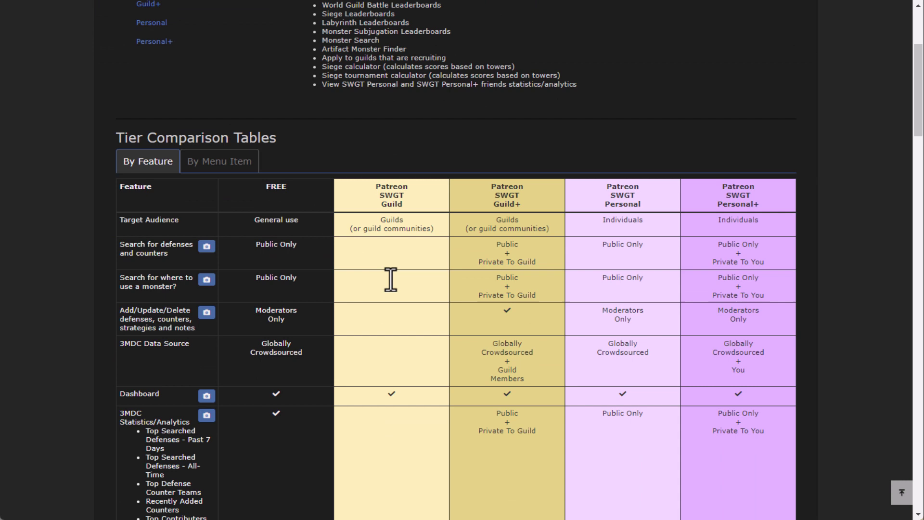
scroll(381, 276, up, 3)
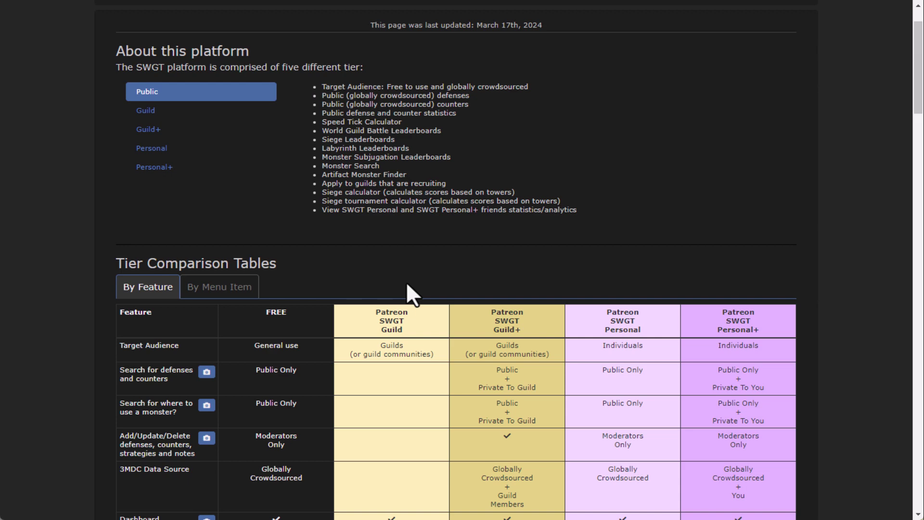
View the descriptions of the Guild, Guild+, Personal and Personal+ tiers on the About page.
click(170, 111)
click(169, 129)
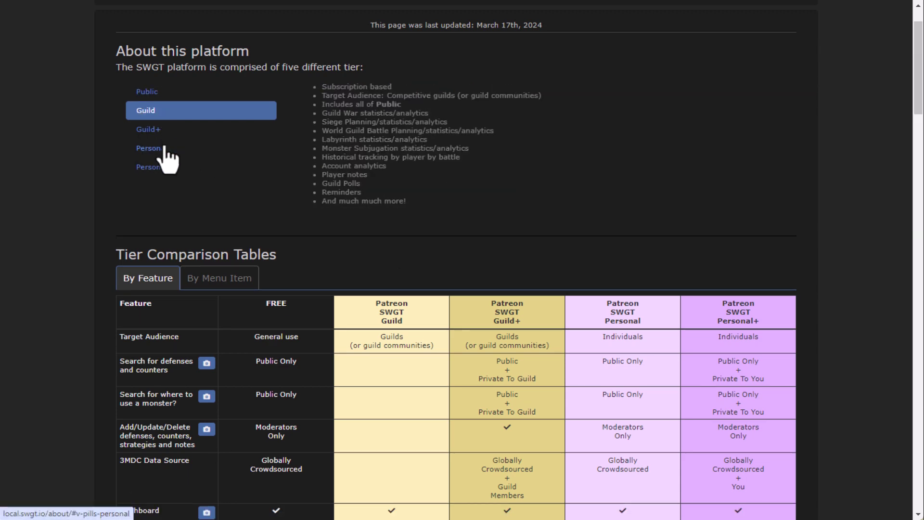
click(165, 148)
click(166, 166)
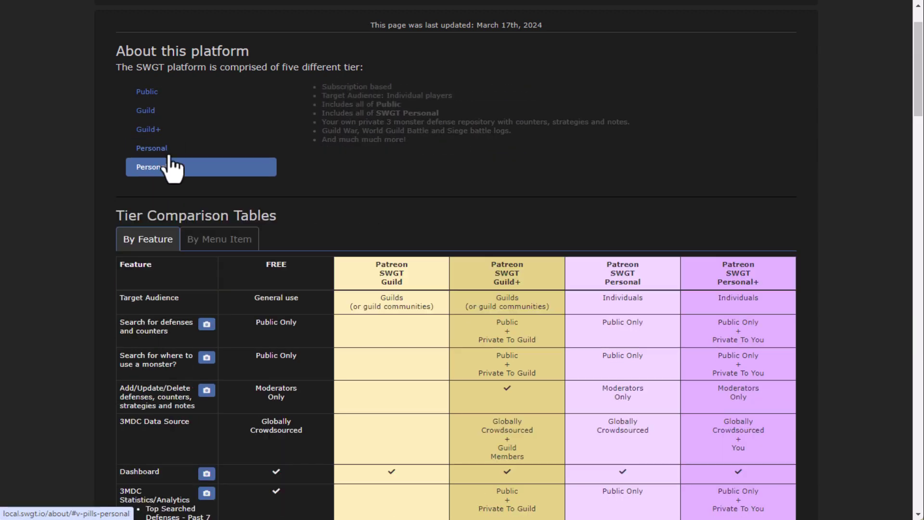
View the Public tier's description on the About page and look over the full site menu before closing it.
click(167, 91)
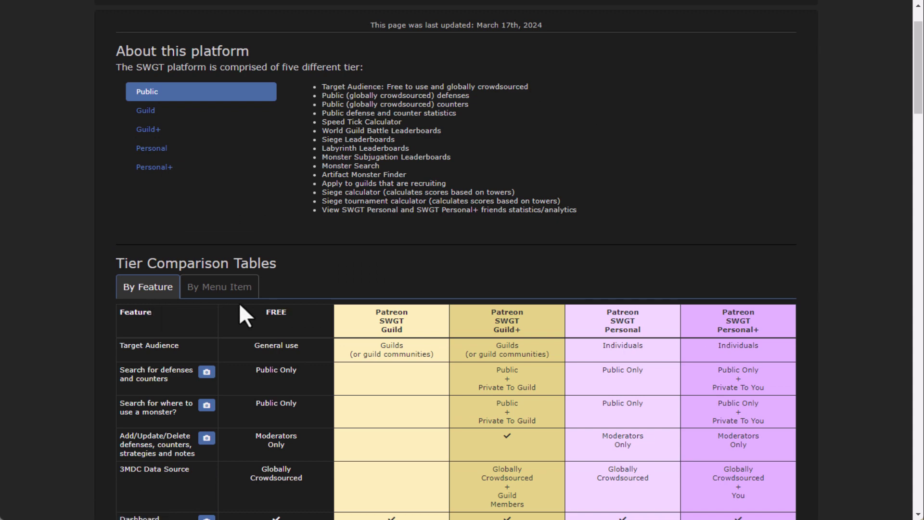
scroll(239, 303, up, 2)
click(893, 22)
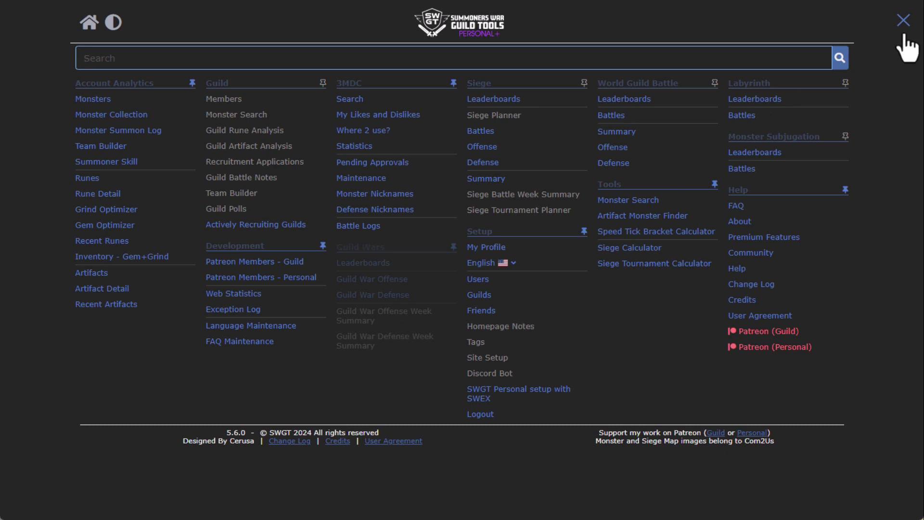
click(903, 20)
Examine the tier comparison table organised by menu item, including the Account Analytics, Guild, 3MDC and Siege entries.
scroll(260, 360, down, 3)
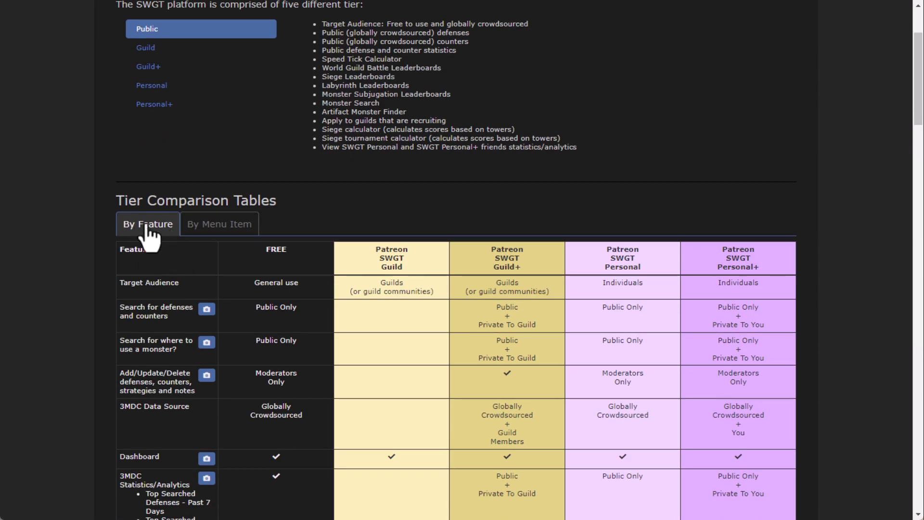
click(230, 226)
scroll(463, 284, down, 8)
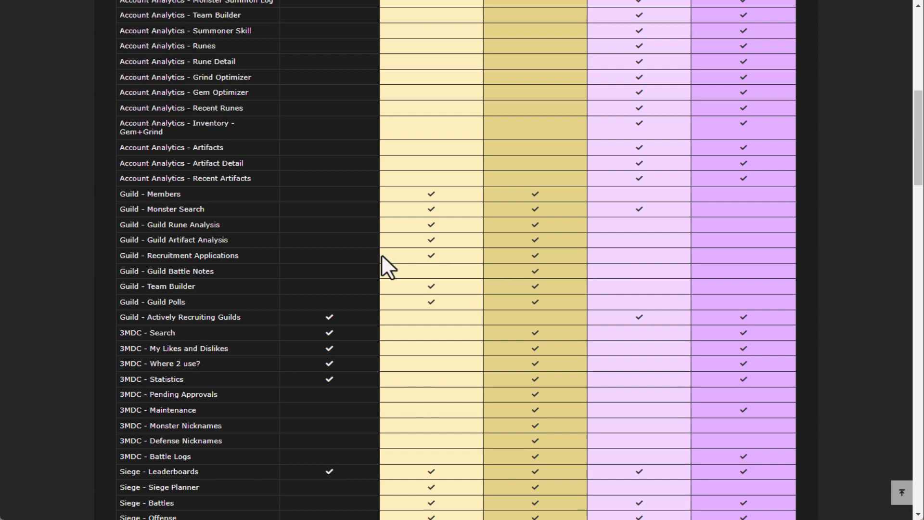
scroll(381, 254, up, 8)
Return the tier comparison to By Feature and preview the screenshot for searching defenses and counters.
click(89, 229)
scroll(179, 284, down, 4)
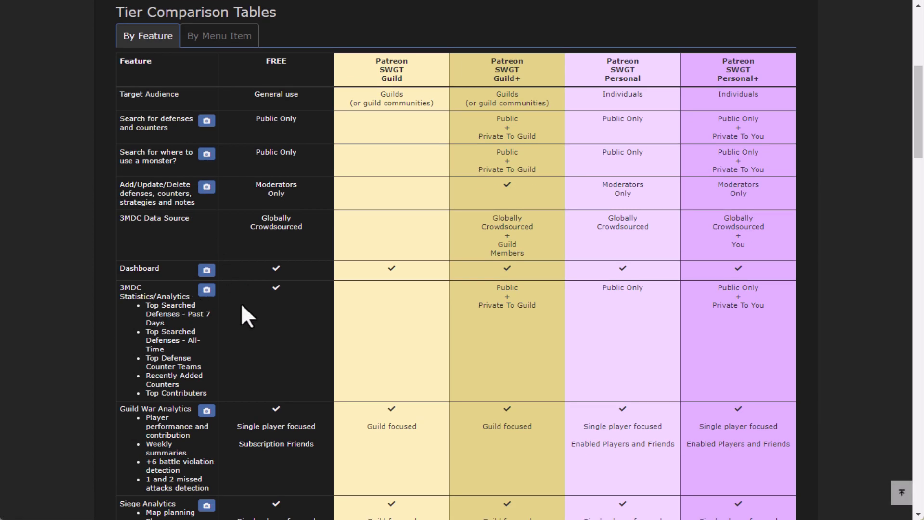
click(207, 122)
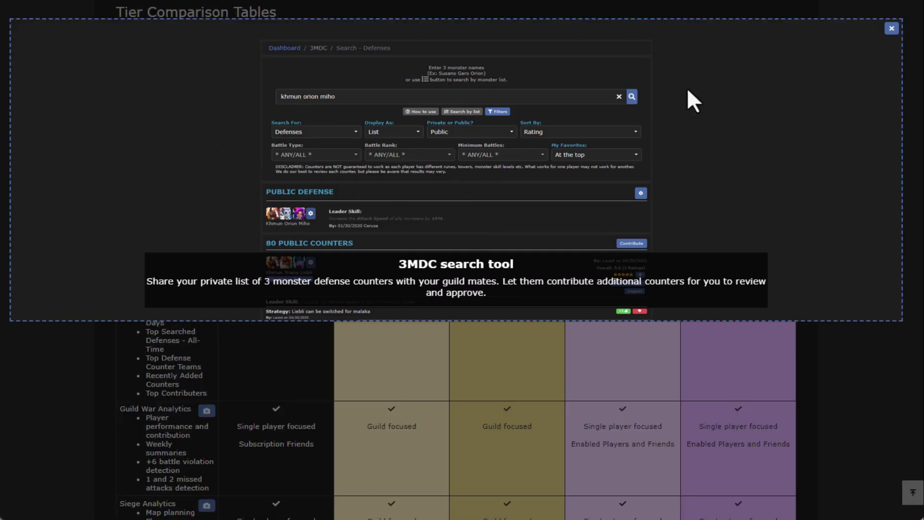
click(891, 29)
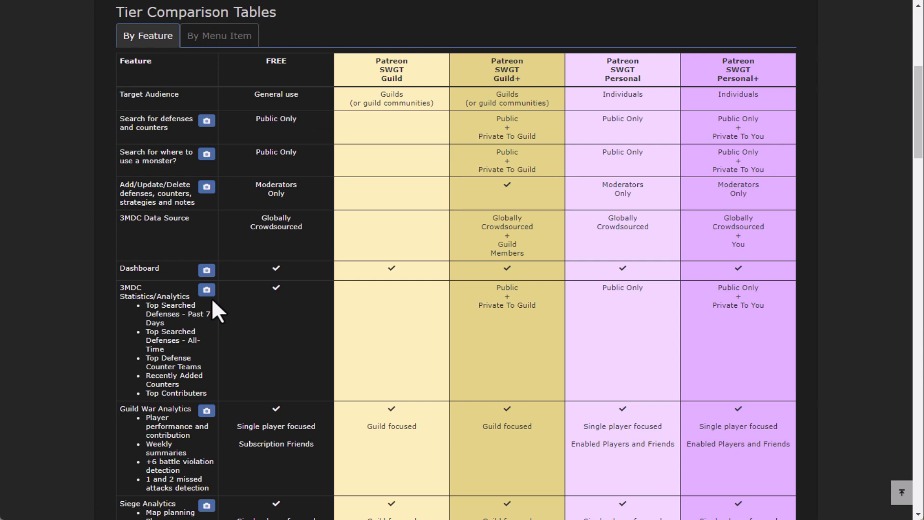
scroll(288, 276, up, 7)
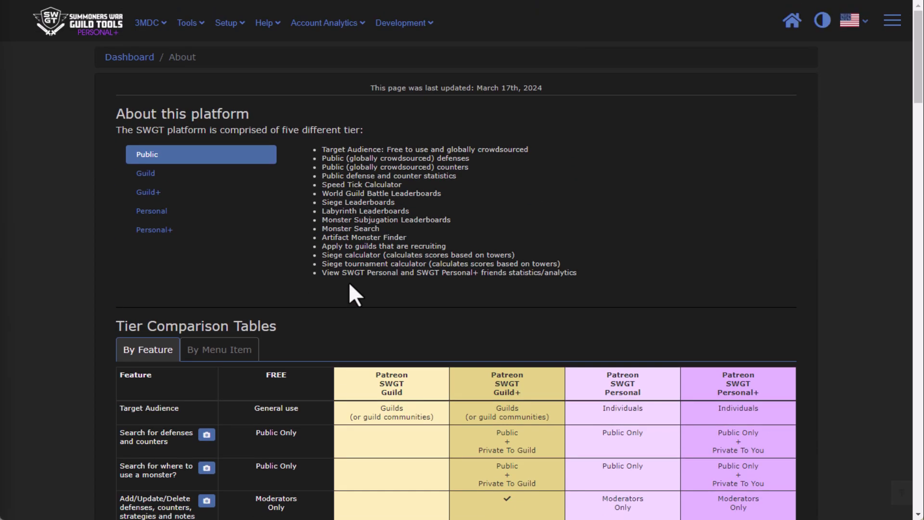
Go back to the Dashboard and browse forward through the YouTube video tile to the February 24th video.
click(129, 57)
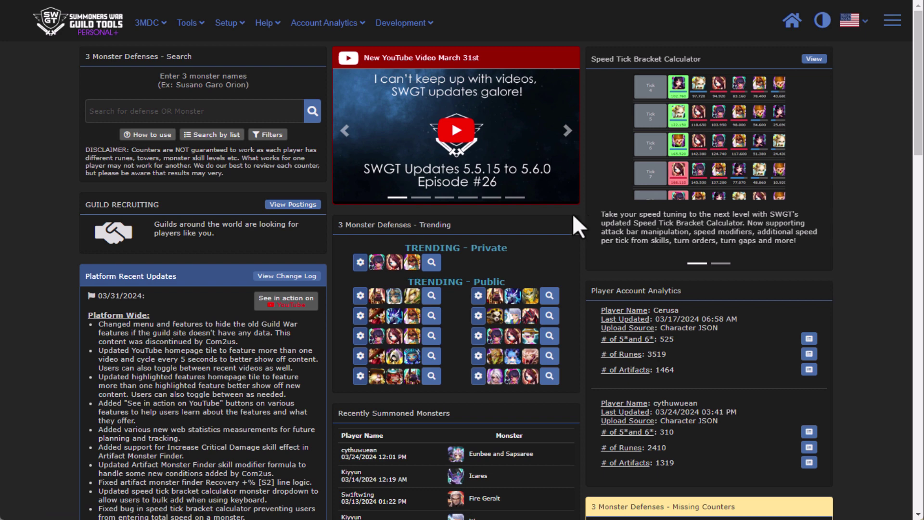
click(568, 133)
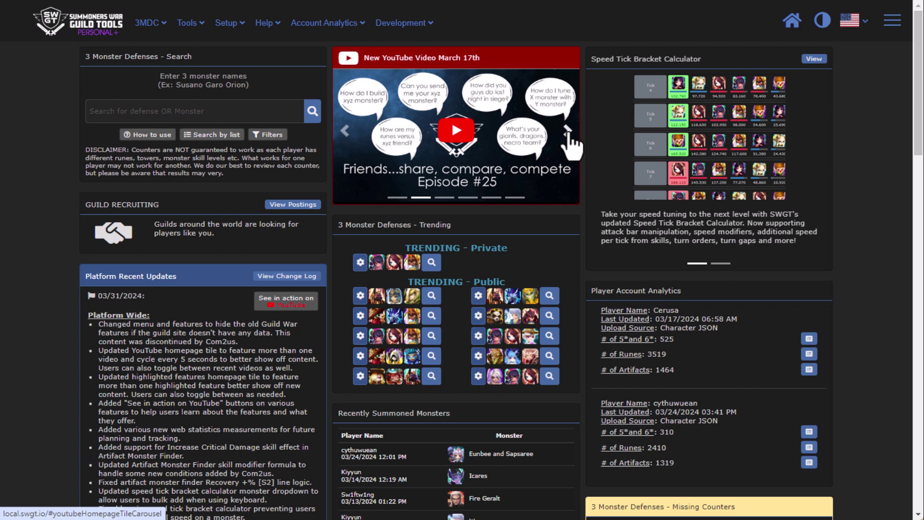
click(568, 131)
click(568, 131)
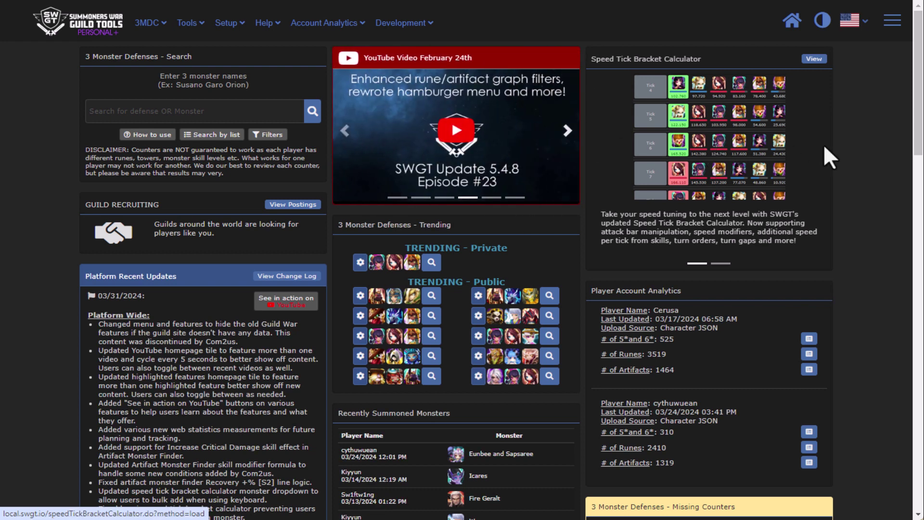
Toggle the highlighted features tile between Artifact Monster Finder and Speed Tick Bracket Calculator, ending on Artifact Monster Finder.
click(721, 264)
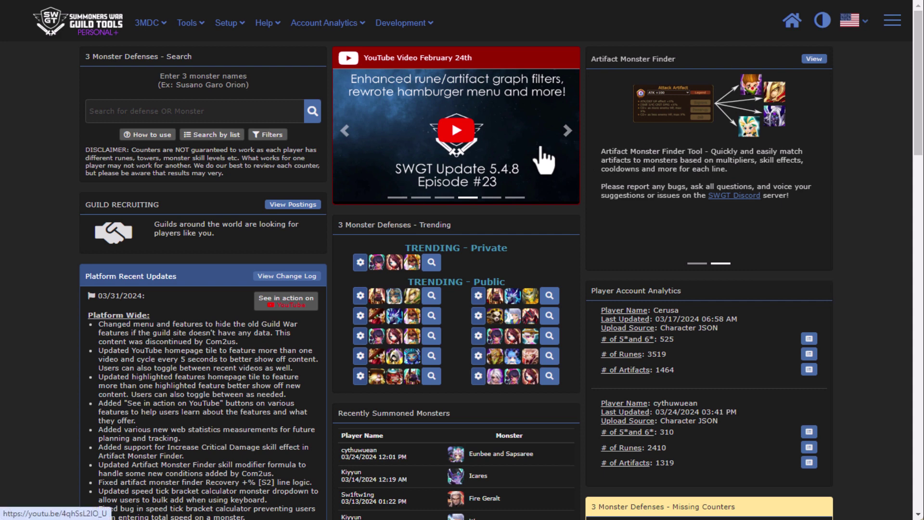
click(697, 264)
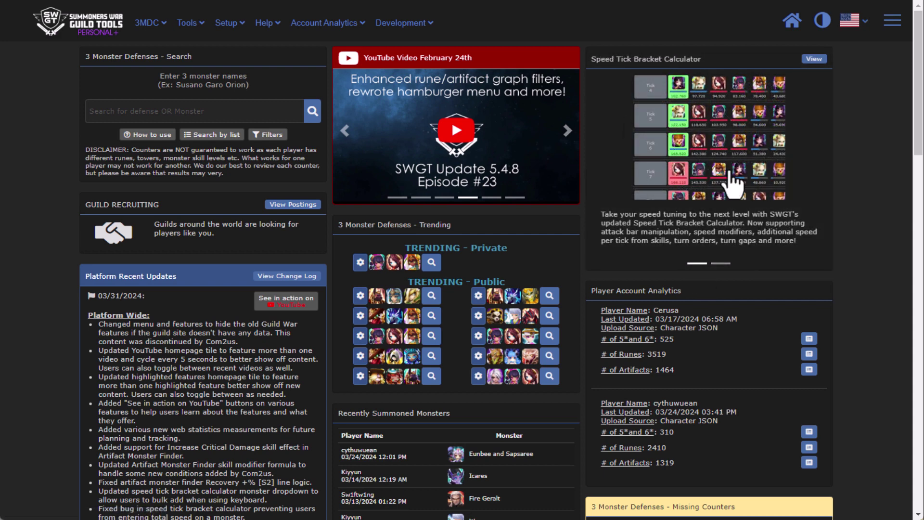
click(722, 264)
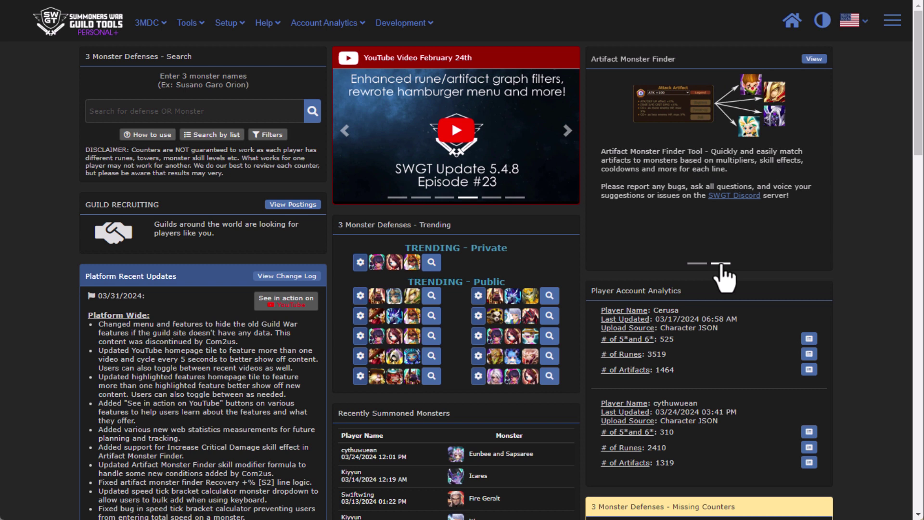
Return the YouTube tile to its first video and browse forward to the March 9th video.
click(398, 197)
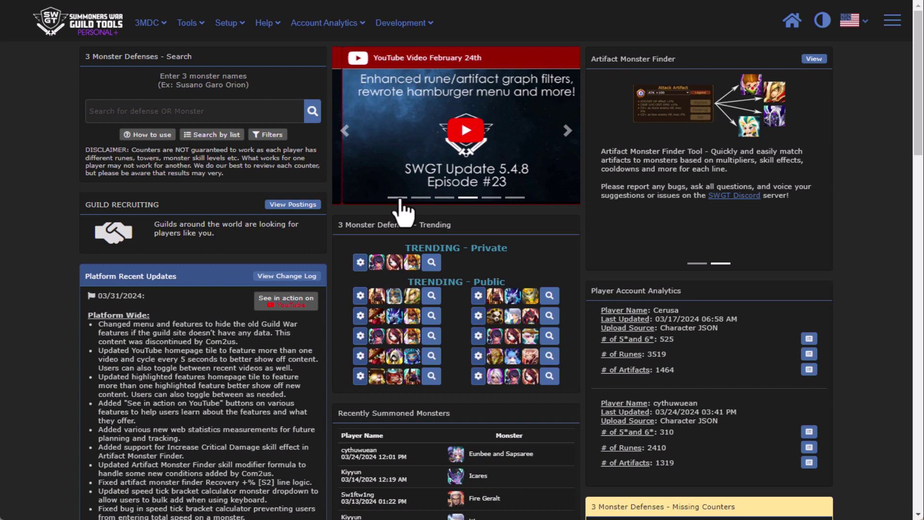
click(573, 135)
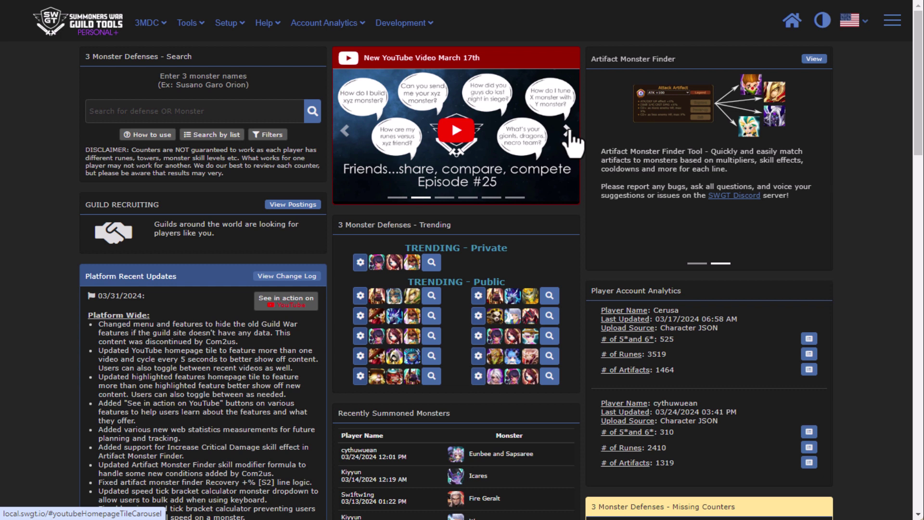
click(569, 133)
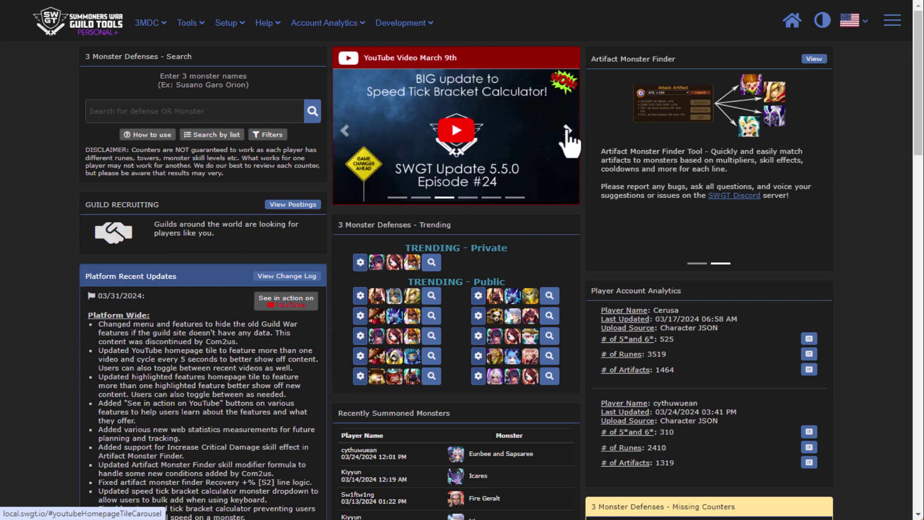
View the Artifacts page under Account Analytics, and read the Rune Preview FAQ entry on the Rune Detail page.
click(359, 22)
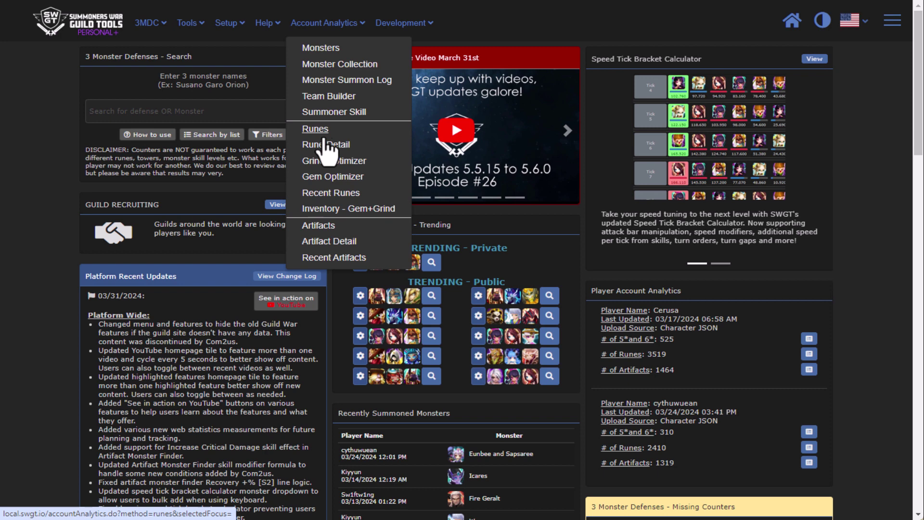
click(351, 227)
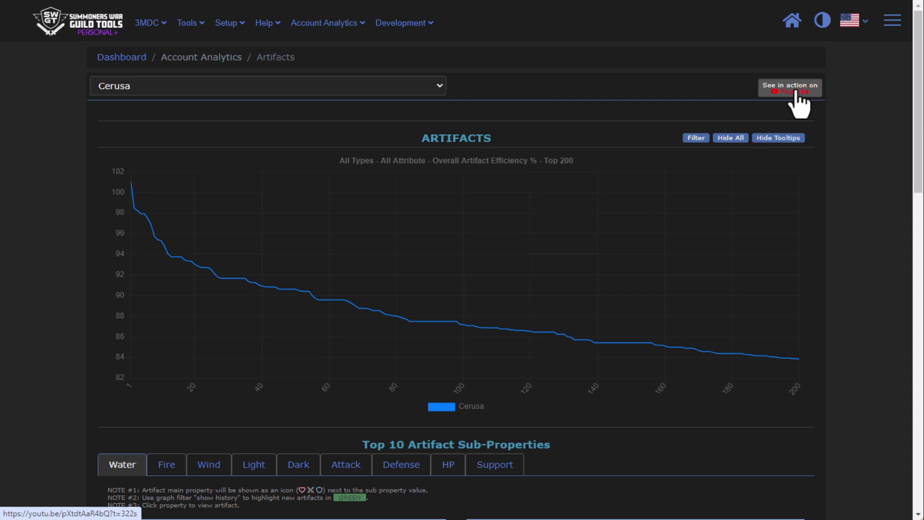
click(325, 22)
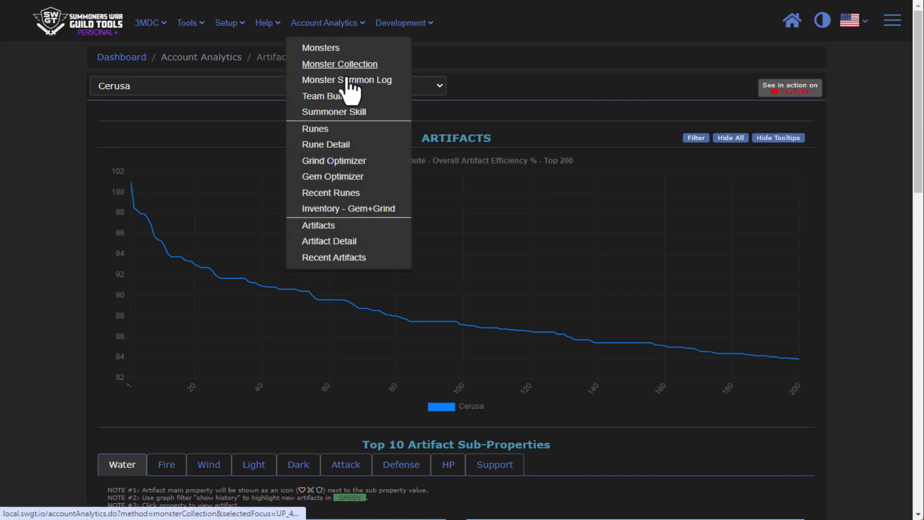
click(326, 144)
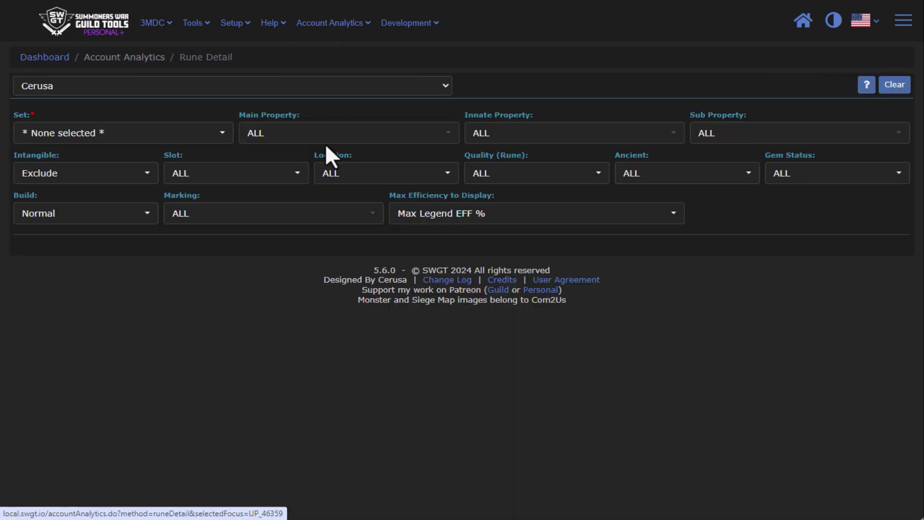
click(868, 85)
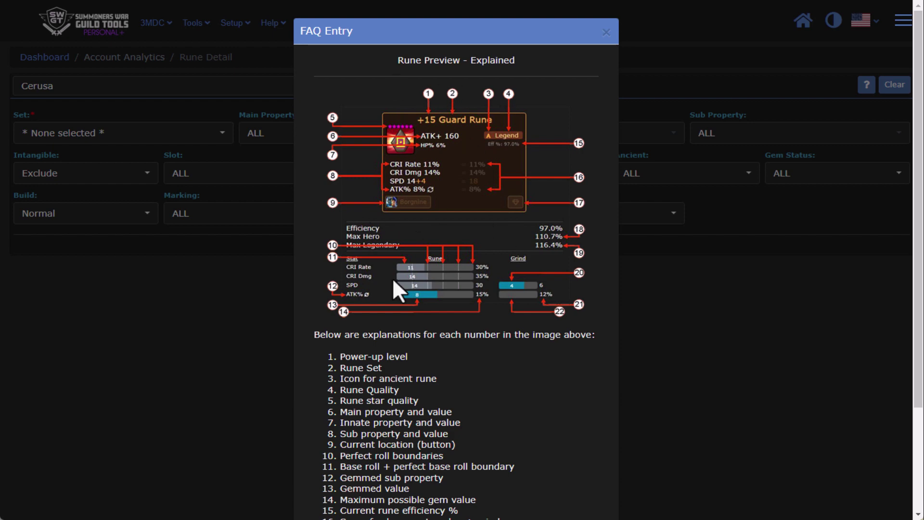
click(606, 33)
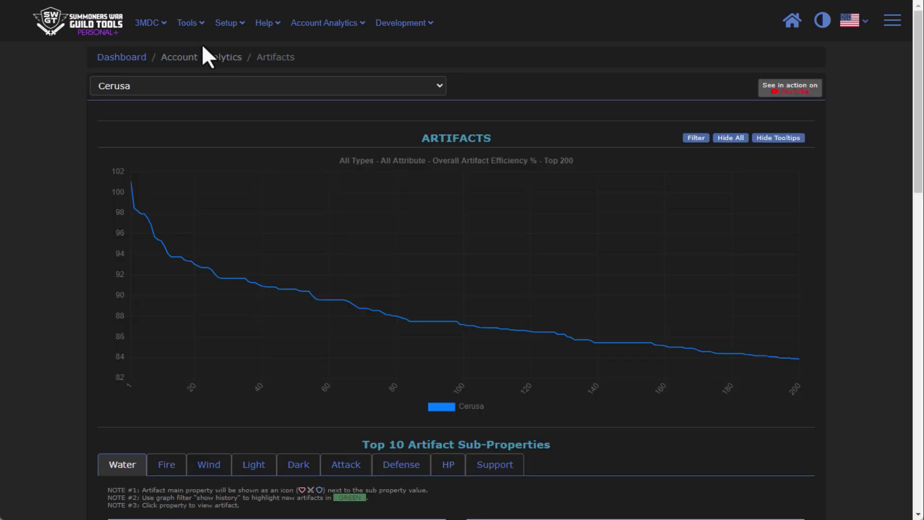
In the Artifact Monster Finder, choose the Attack artifact type and add the Skill 2 Recovery option.
click(191, 29)
click(215, 65)
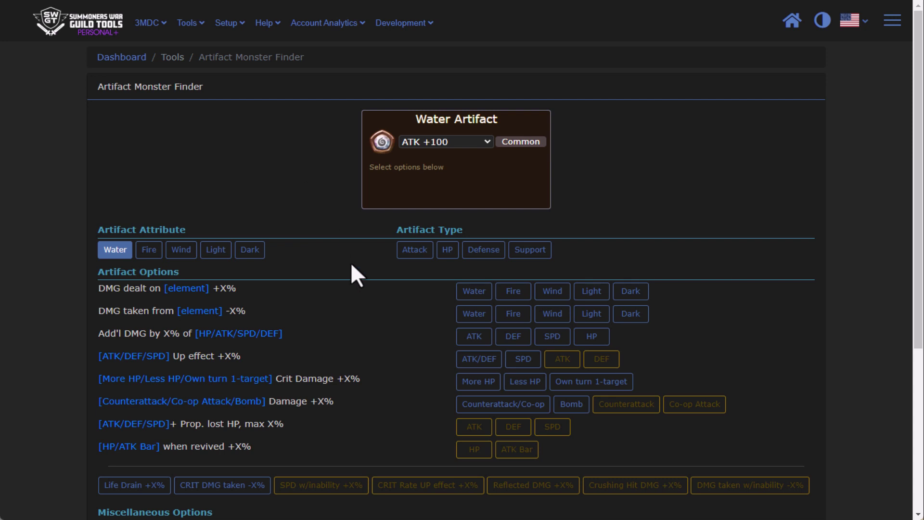
click(422, 251)
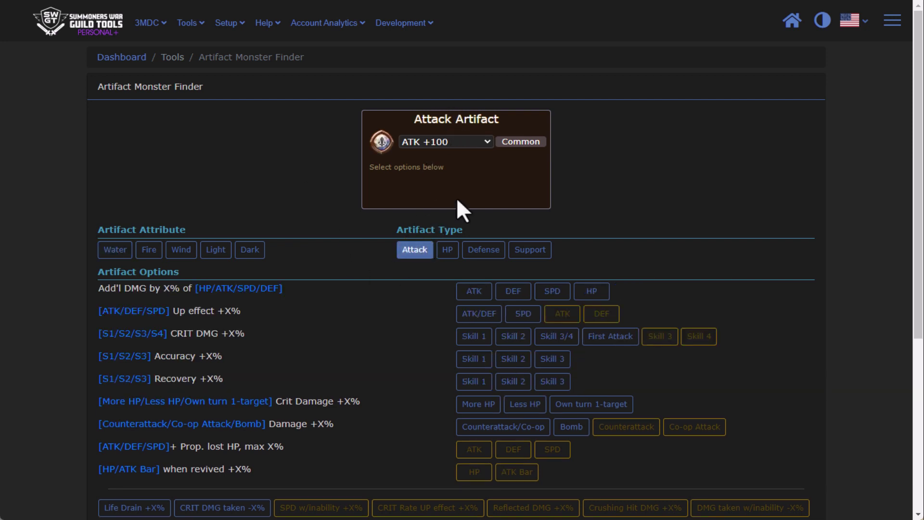
click(513, 381)
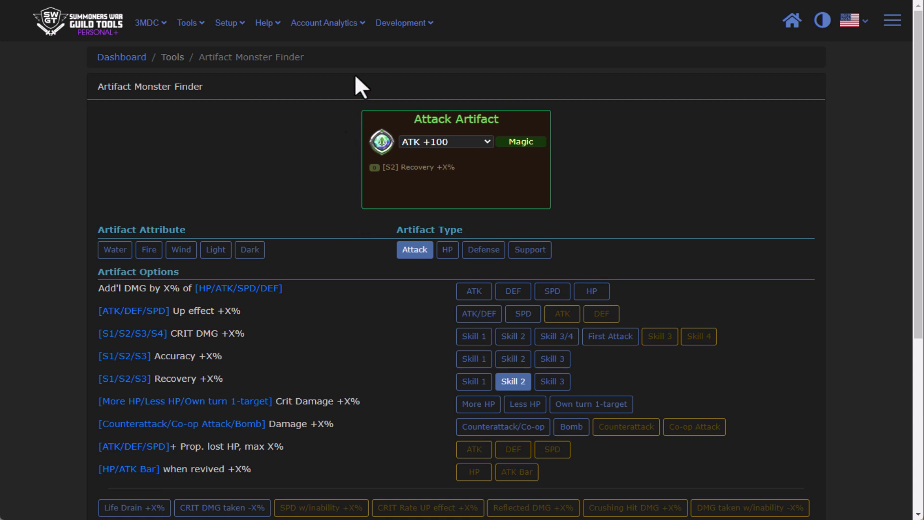
Open the Grind Optimizer and view the Top - Runes choices in its Set filter.
click(327, 23)
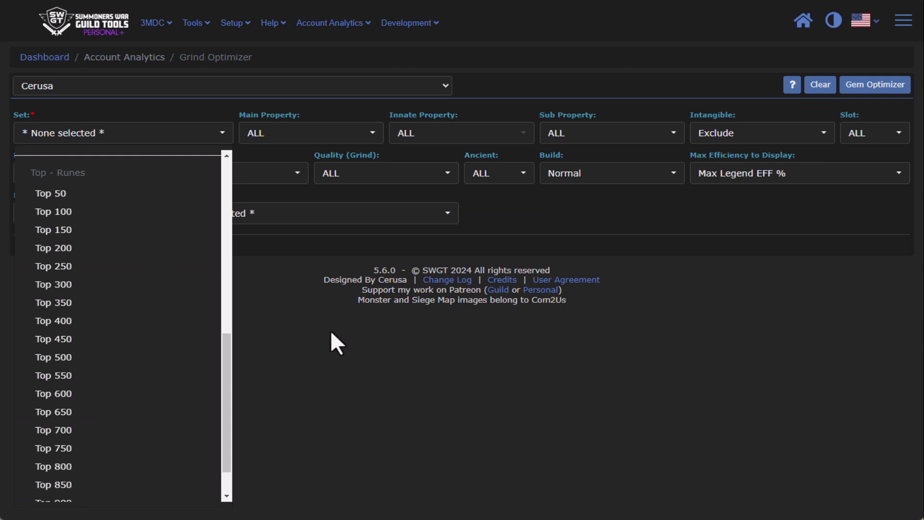
click(265, 241)
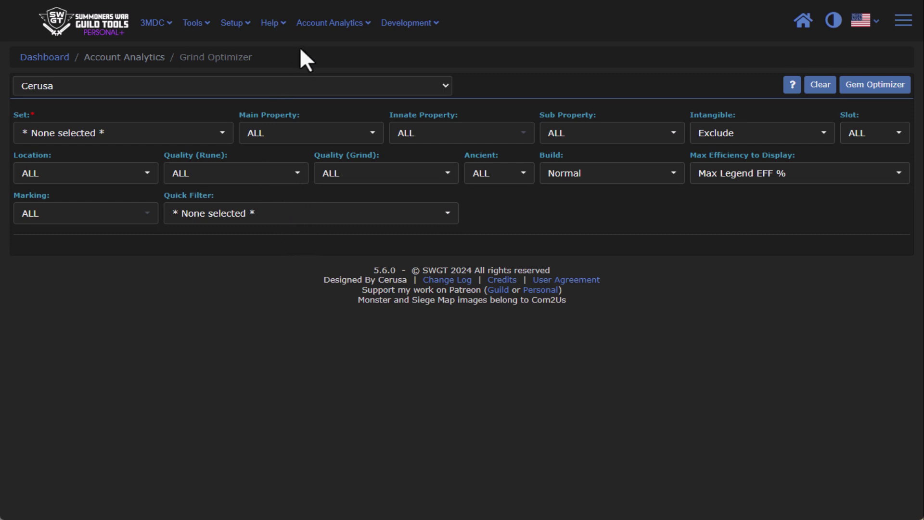
Open My Profile and remove the second player from the SWGT Personal+ subscription.
mouse_move(218, 30)
click(244, 61)
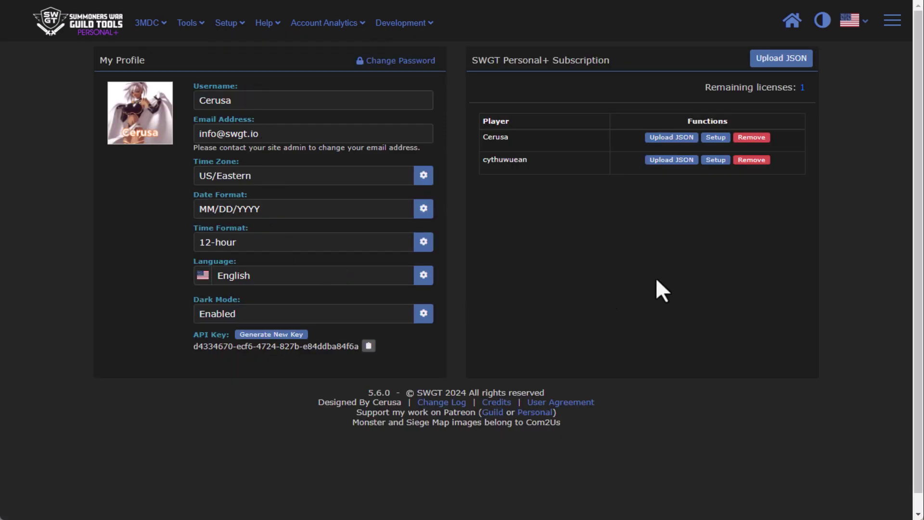
click(753, 160)
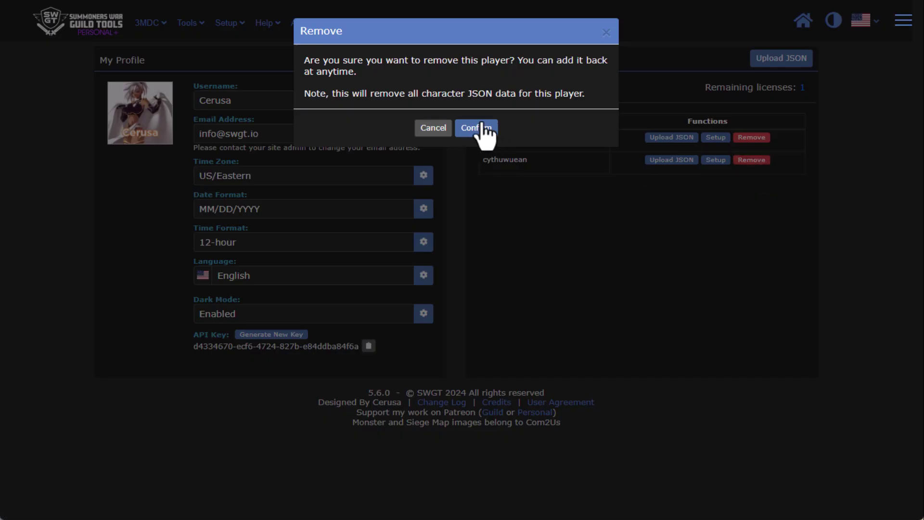
click(491, 129)
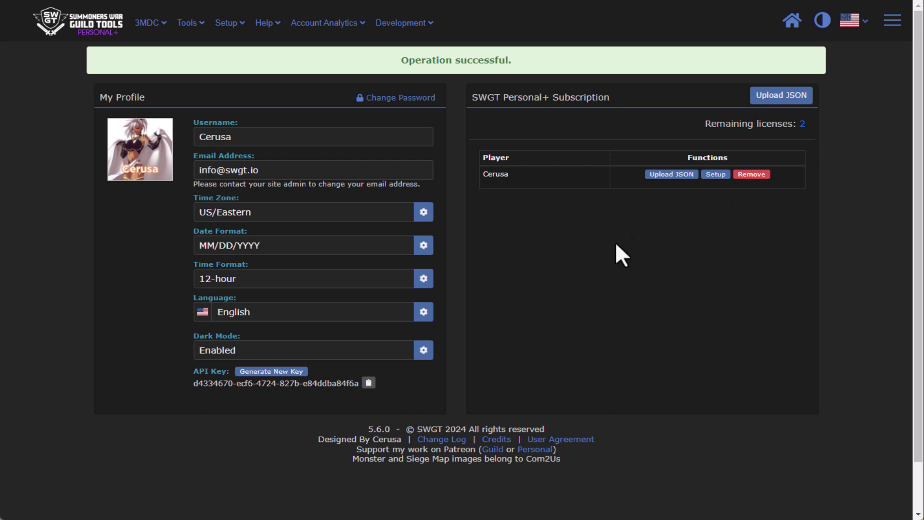
Return to the Grind Optimizer and look through the Set filter's choices down to the Top - Runes group.
click(327, 24)
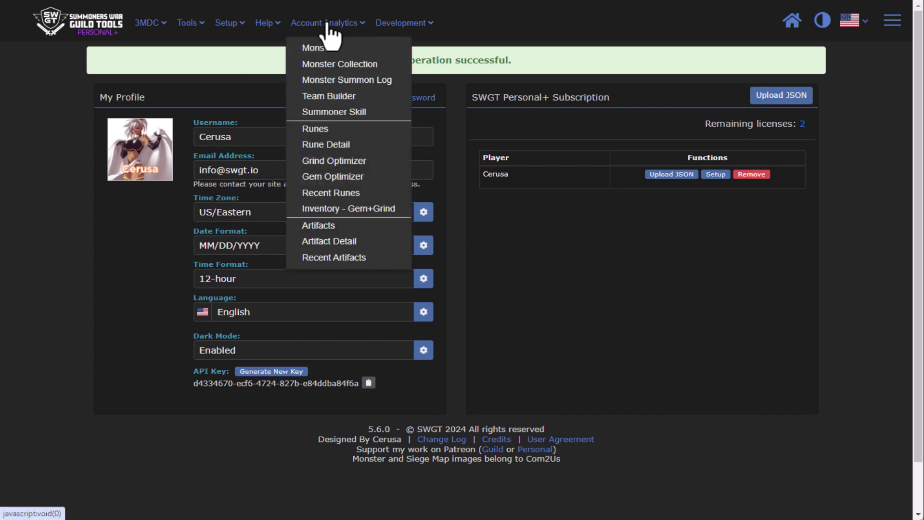
click(348, 166)
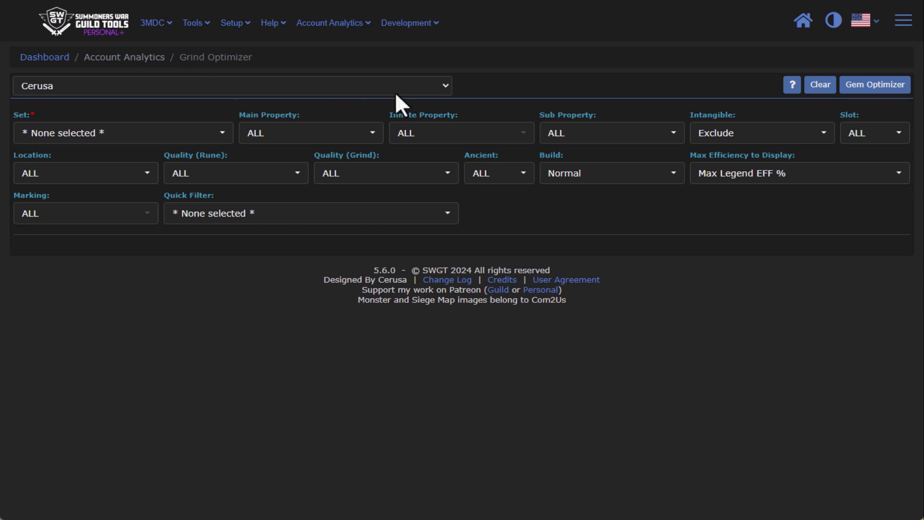
click(328, 24)
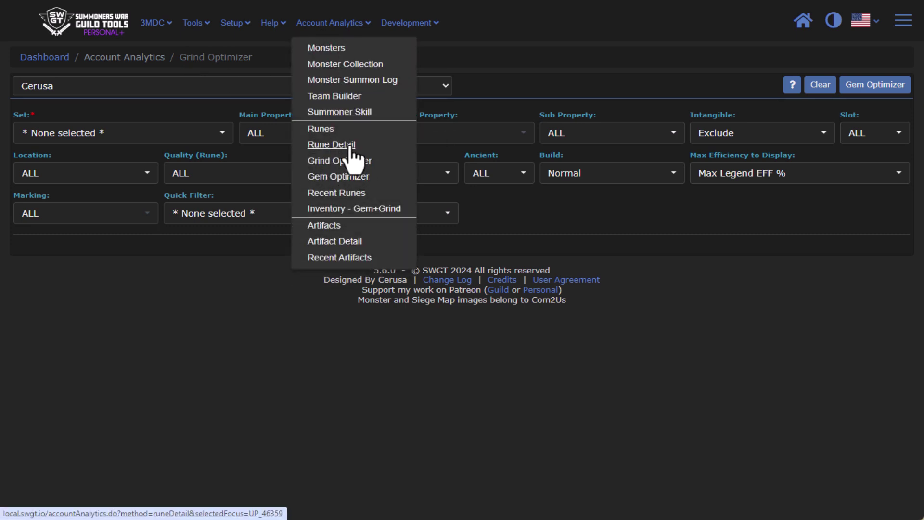
click(182, 138)
scroll(126, 423, down, 5)
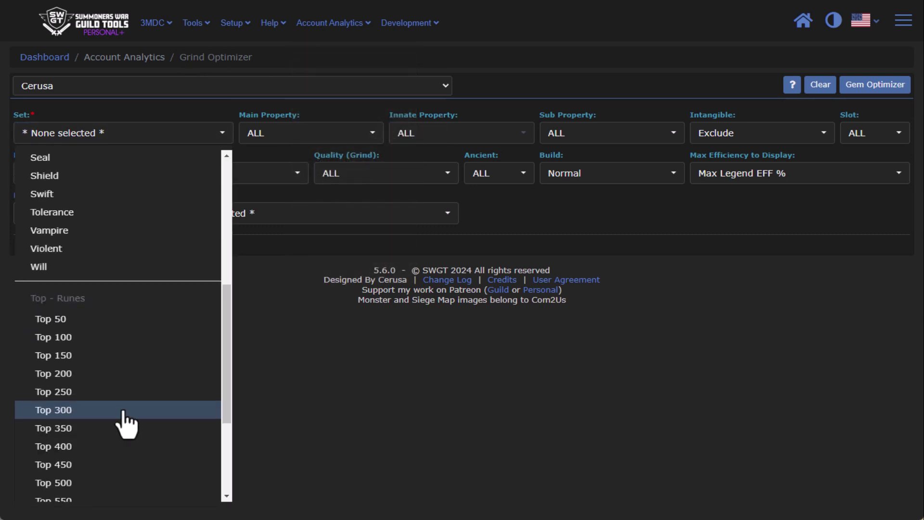
Filter the Grind Optimizer to Nemesis set runes with an HP% innate property.
scroll(126, 423, up, 6)
click(75, 418)
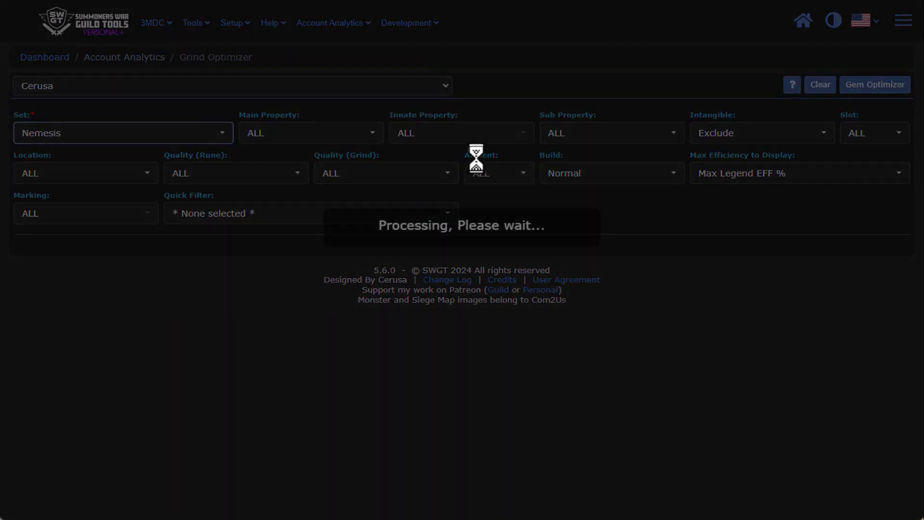
click(465, 137)
click(429, 202)
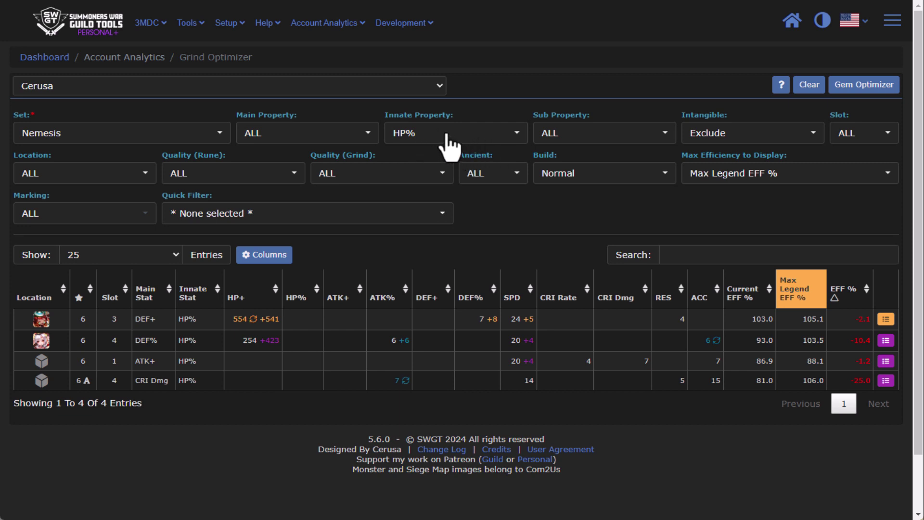
Open the Monster Collection and show only summoned monsters, excluding the 1, 2 and 3 star grades.
mouse_move(329, 33)
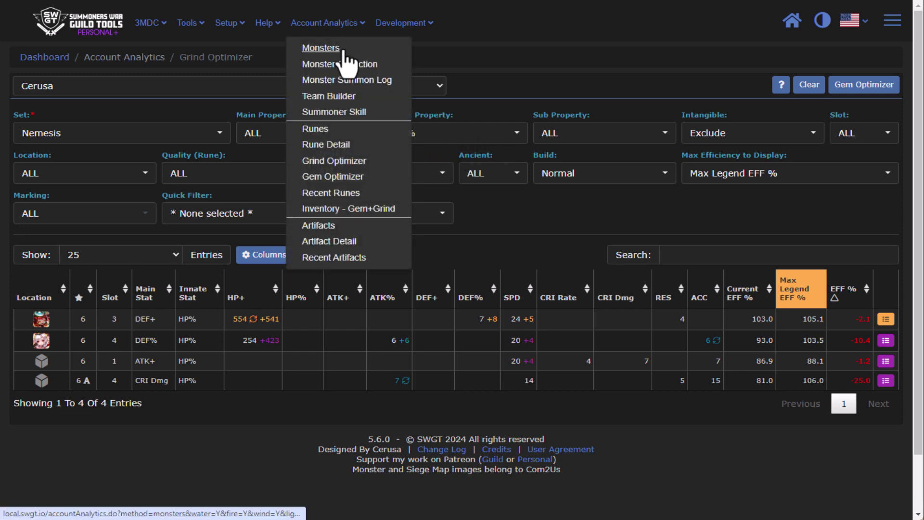
click(366, 78)
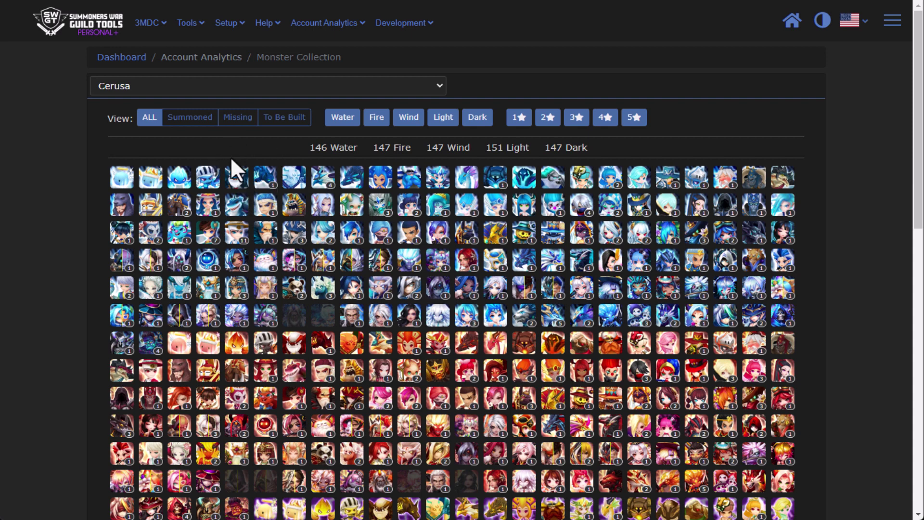
click(197, 120)
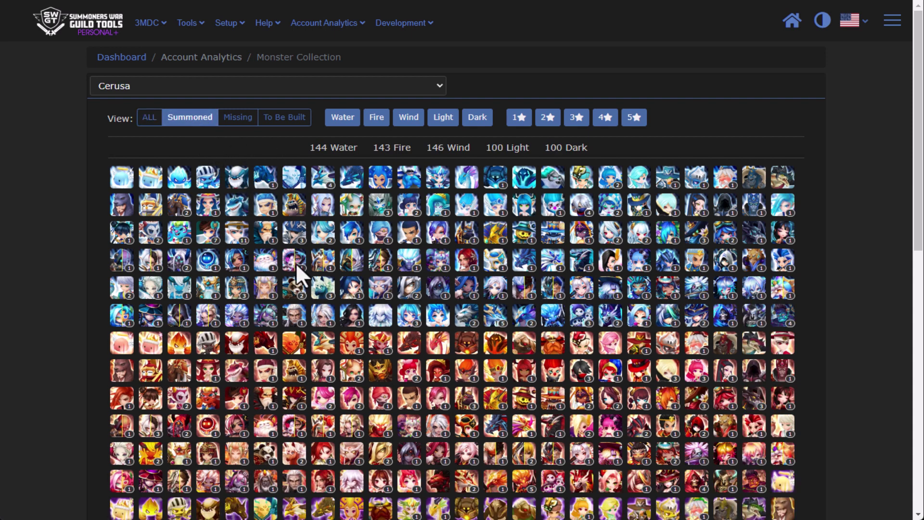
click(519, 119)
click(549, 119)
click(576, 121)
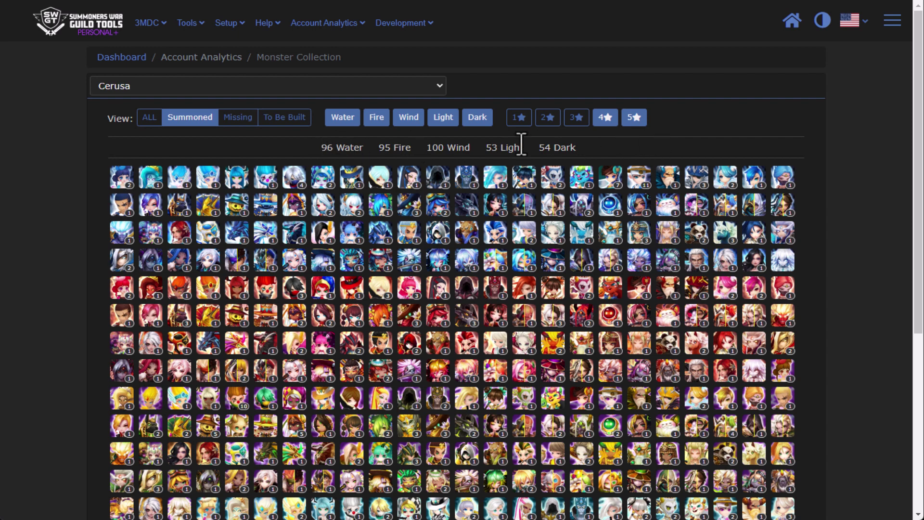
Switch the Monster Collection to missing monsters and exclude the Water, Fire and Wind elements.
click(237, 120)
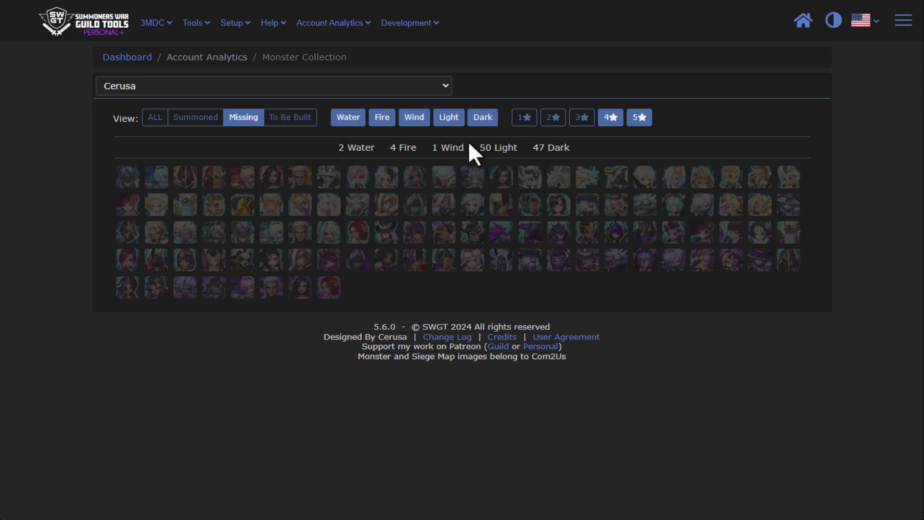
click(360, 129)
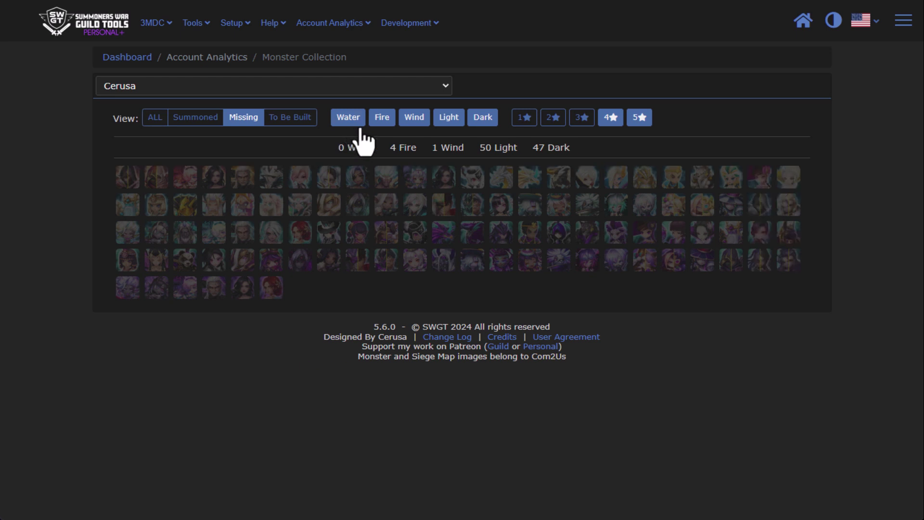
click(382, 121)
click(413, 121)
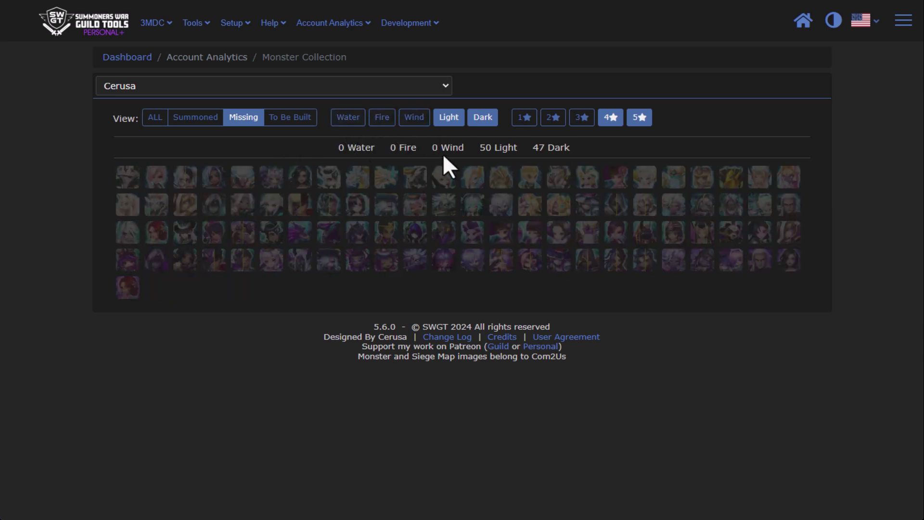
Open the Jeanne, Leo 2 and Helena team from the Team Builder and launch its Speed Tick Bracket Calculator.
mouse_move(356, 27)
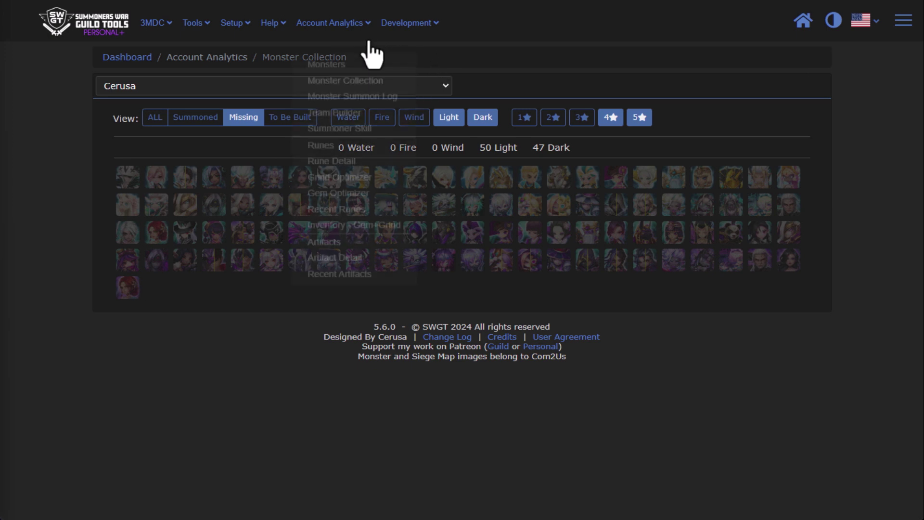
click(391, 95)
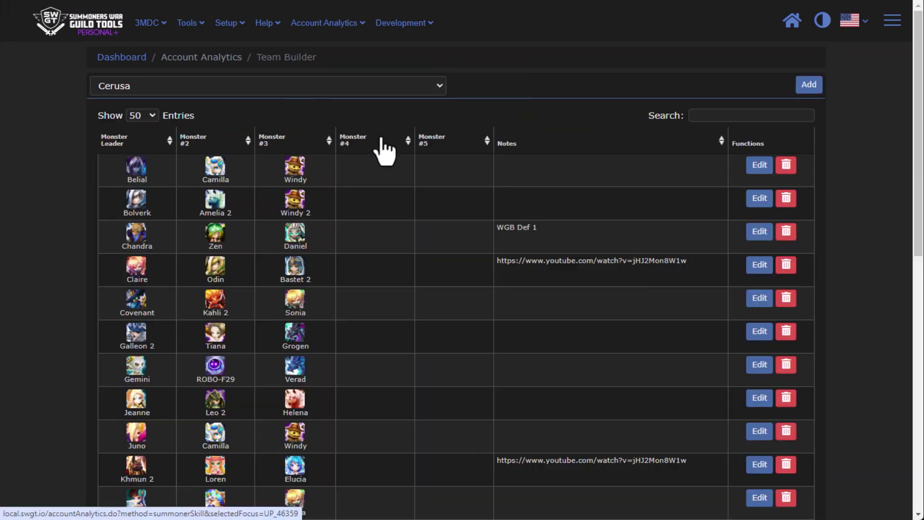
scroll(350, 438, down, 3)
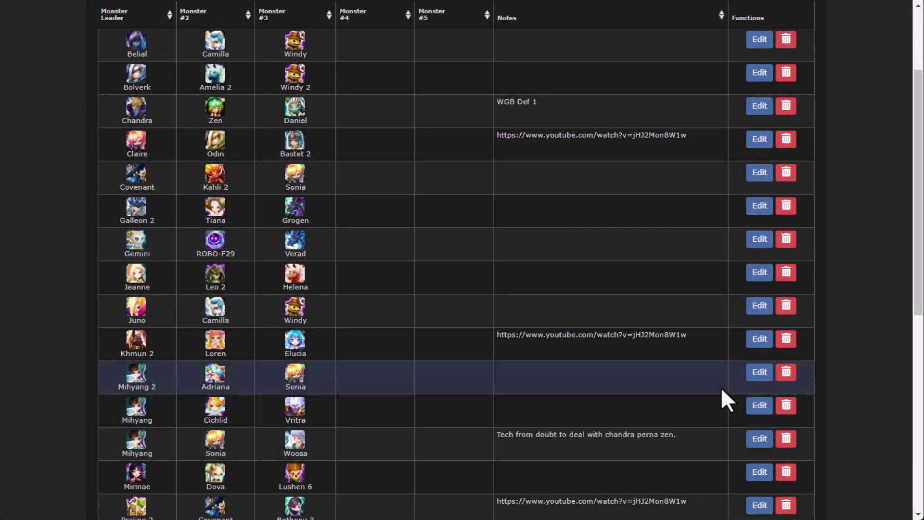
click(760, 272)
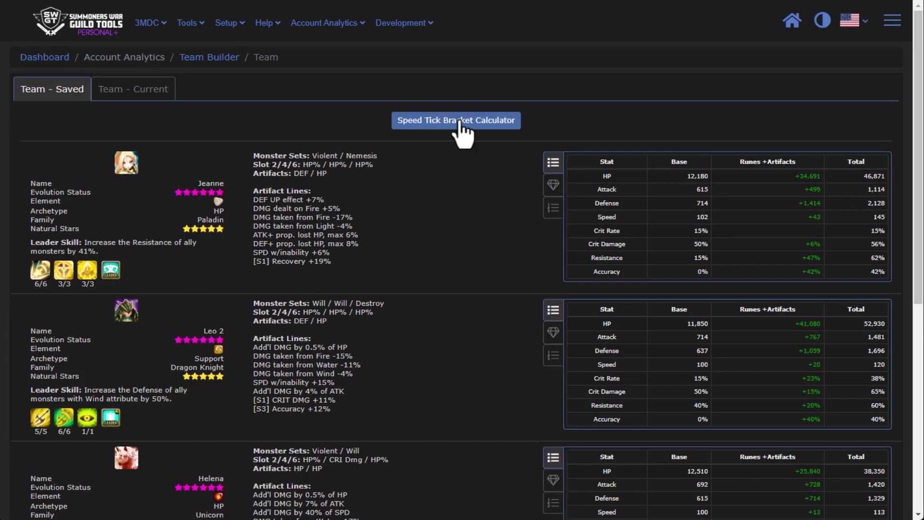
click(446, 124)
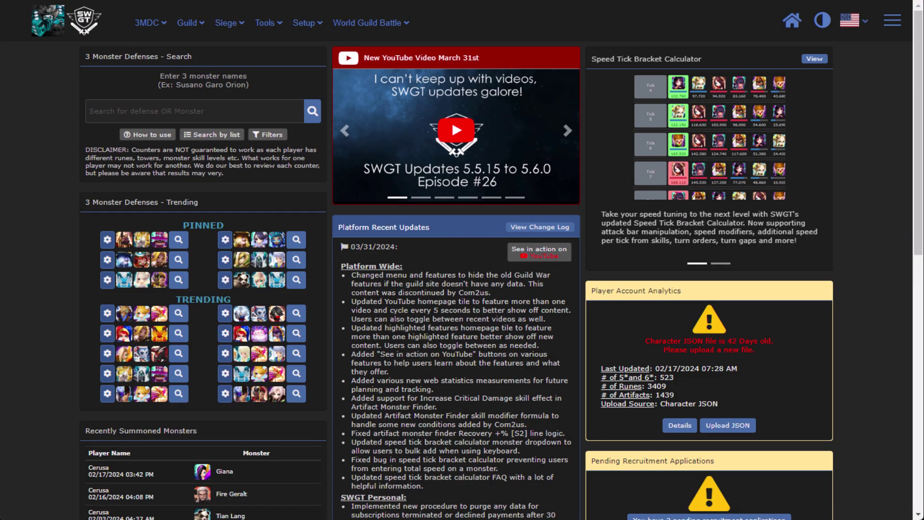
Open the guild members list on the guild site and view the first member's record.
mouse_move(191, 24)
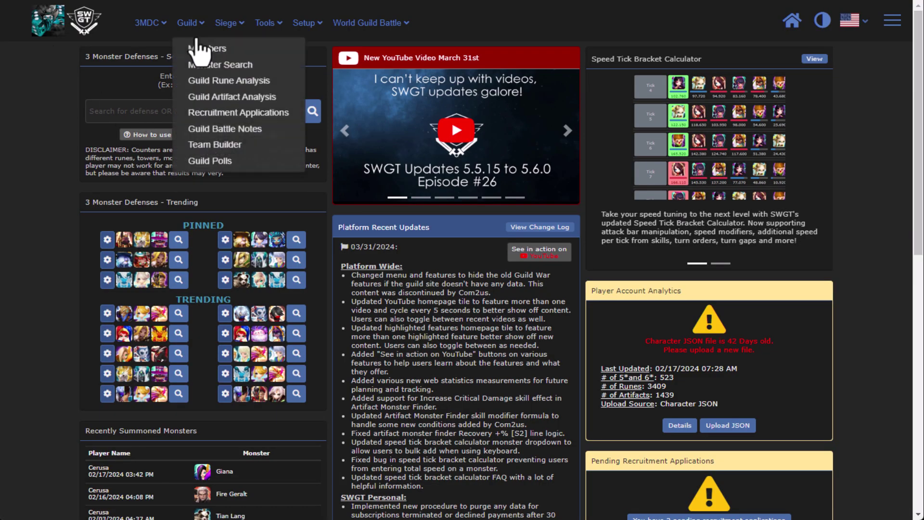
click(203, 49)
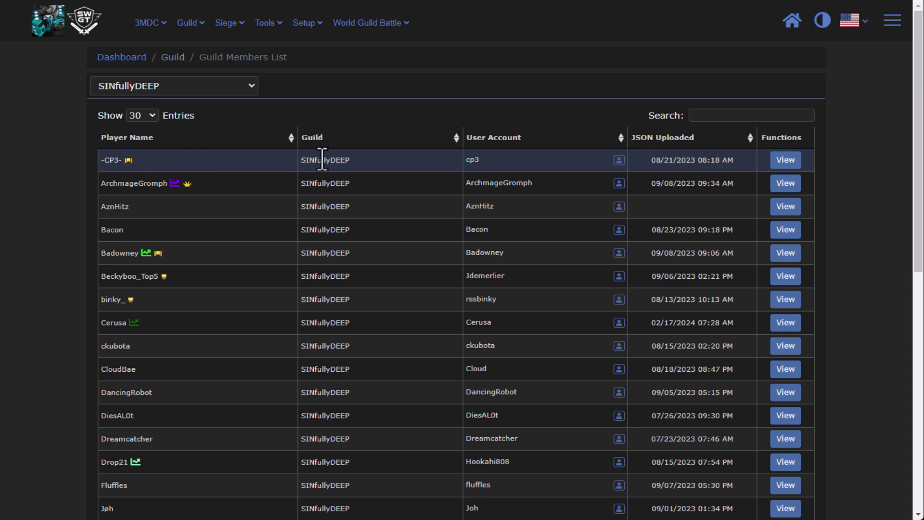
click(791, 161)
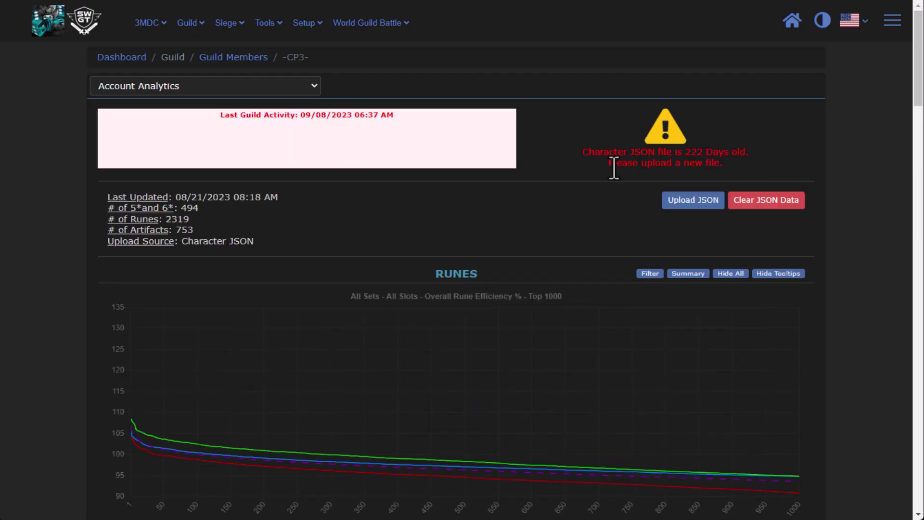
Switch the member's record to the Overview section and clear the member's immunity date.
click(159, 91)
click(137, 102)
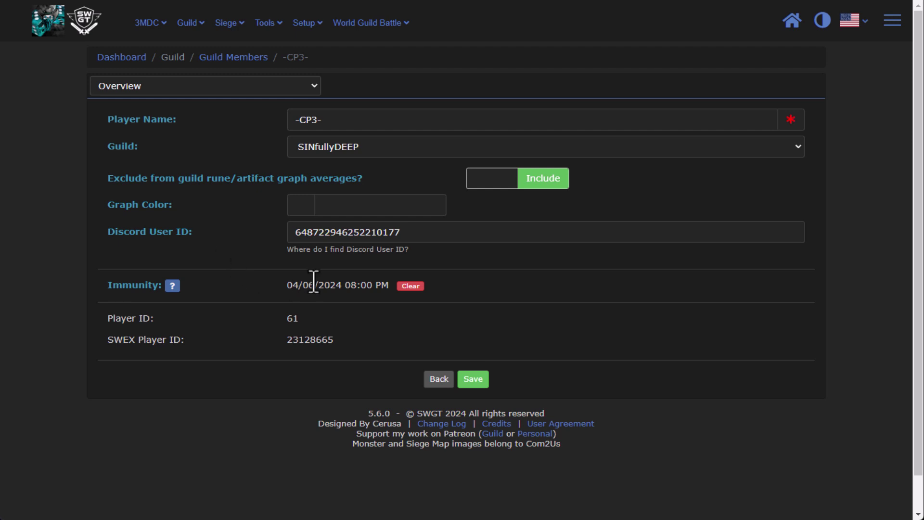
click(416, 287)
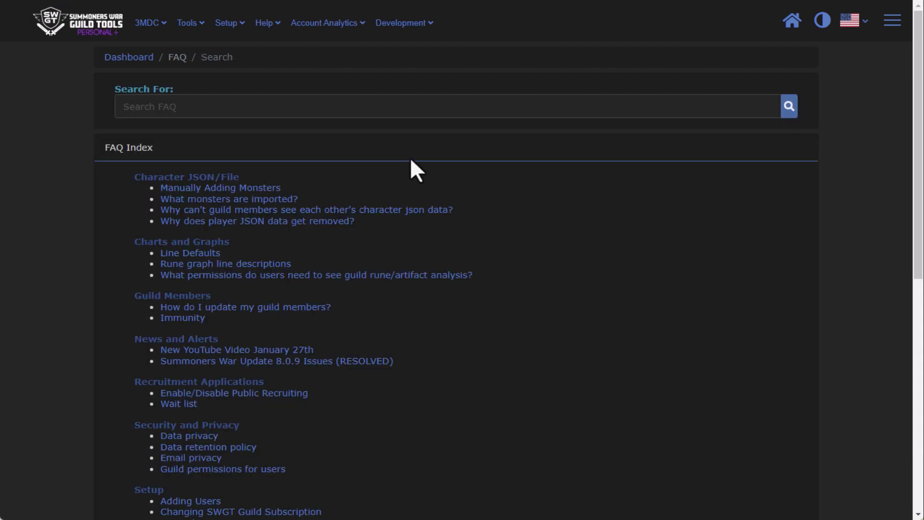
Open the Discord Bot article in the FAQ and highlight the commands from /labyrinth status through /monstersubjugation cancelstatus.
scroll(411, 179, down, 4)
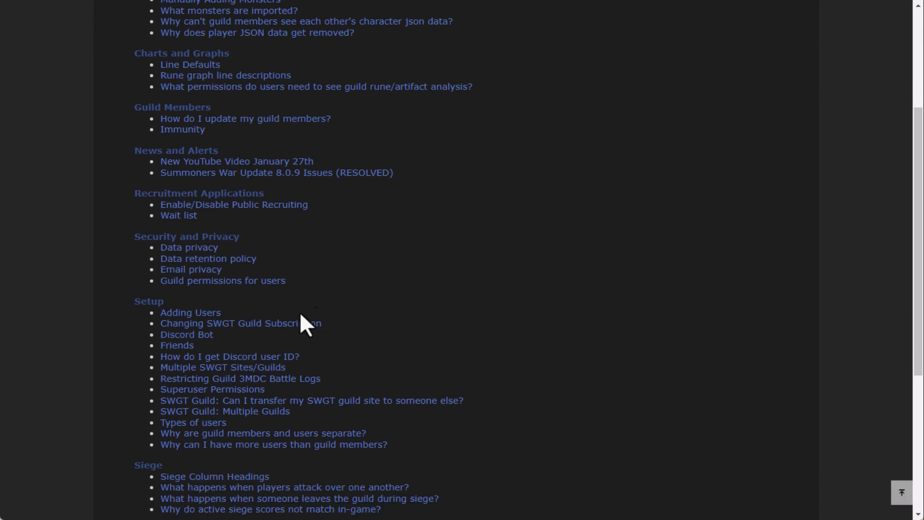
click(202, 339)
scroll(436, 293, down, 4)
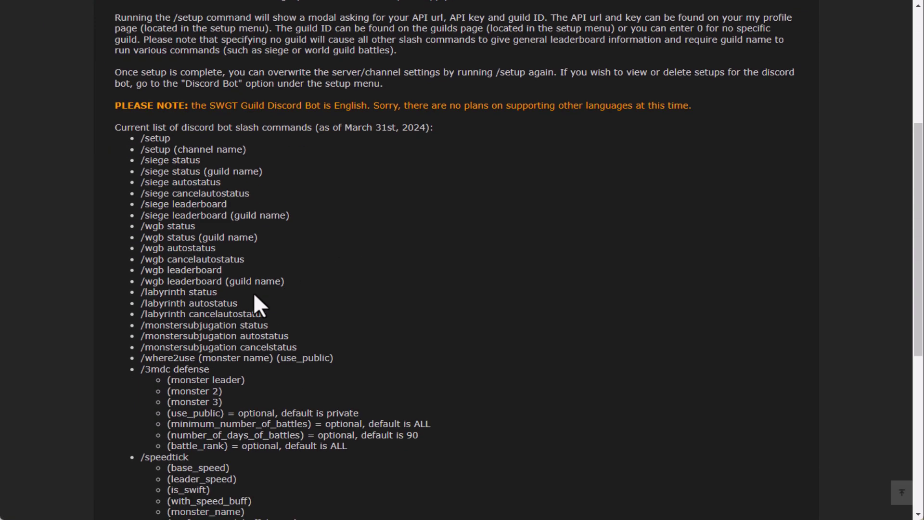
drag(140, 292, 299, 347)
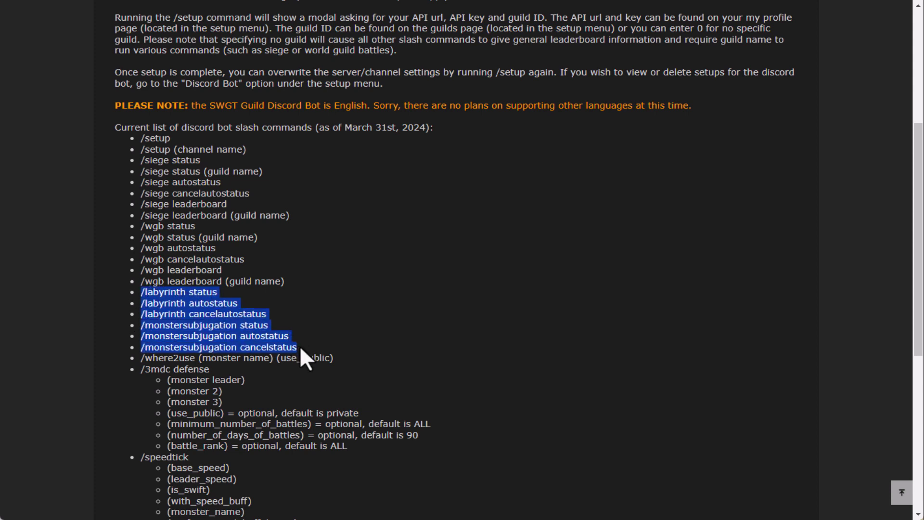